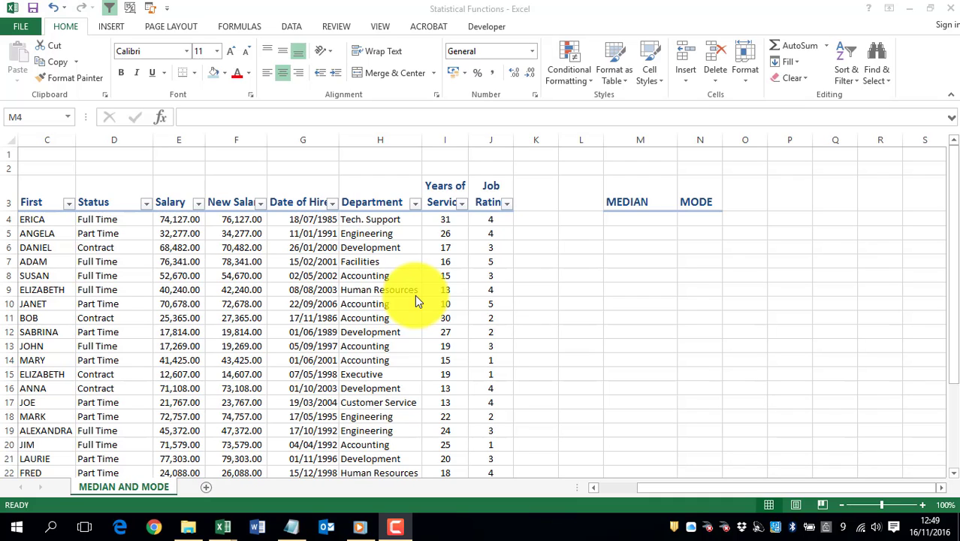
# Add an AVG heading in L3, before MEDIAN, using the MEDIAN heading's formatting
pyautogui.click(633, 217)
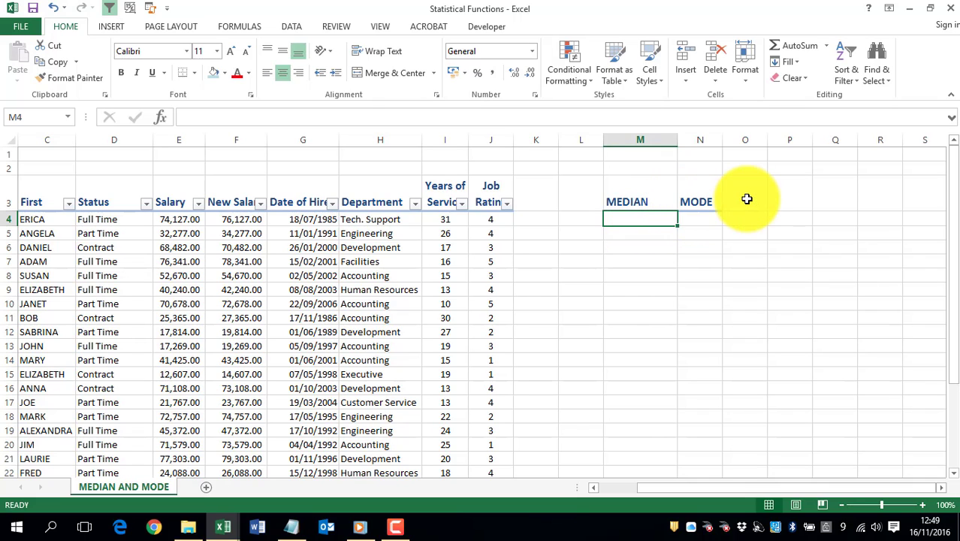
pyautogui.click(584, 201)
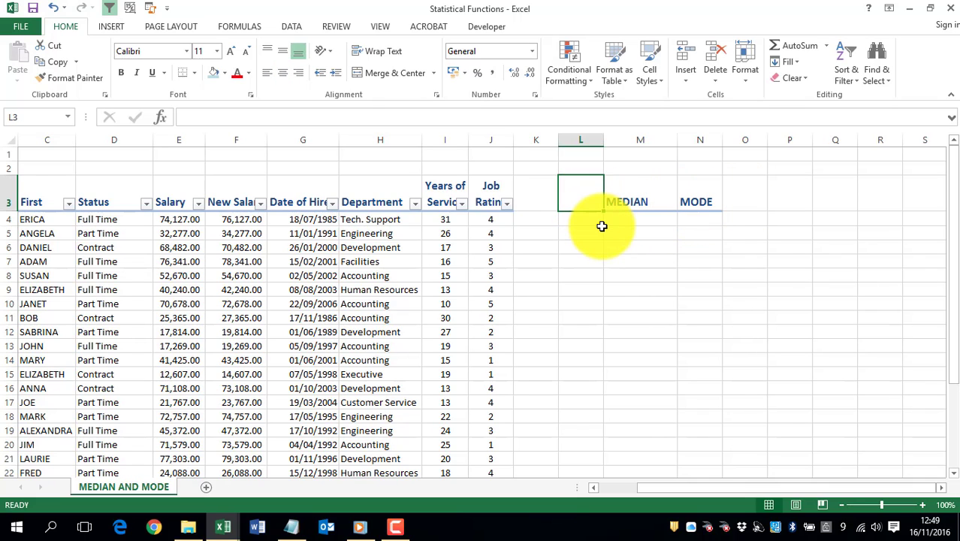
pyautogui.write('avg')
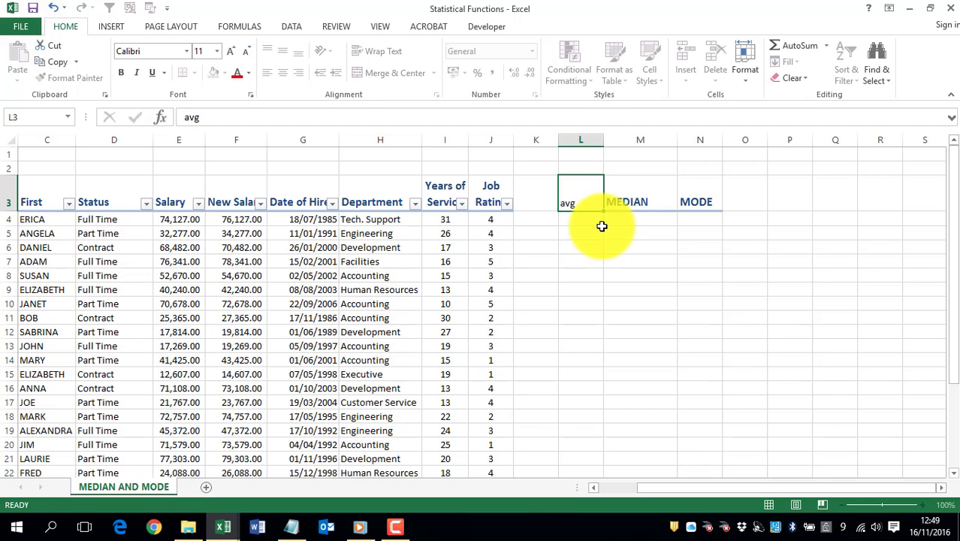
pyautogui.press('Return')
pyautogui.click(634, 202)
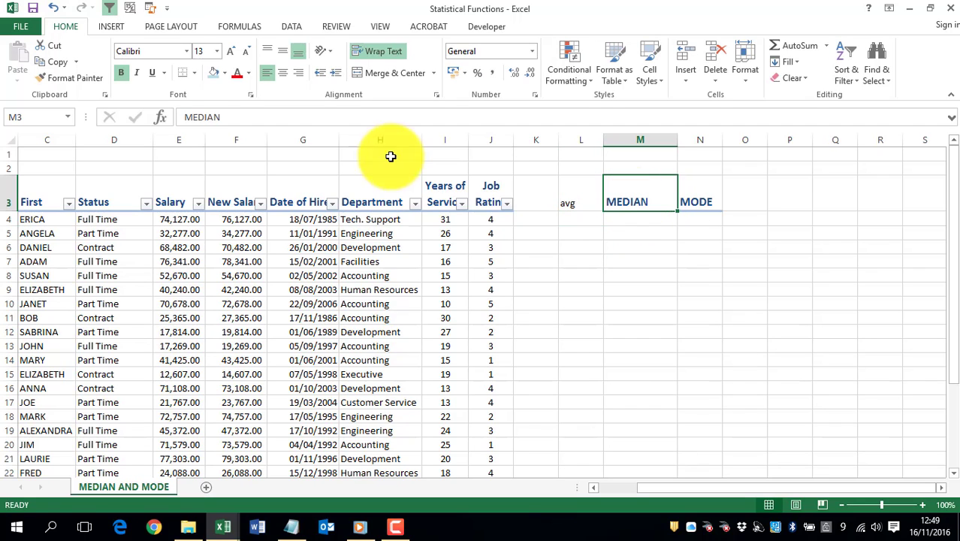
pyautogui.click(46, 75)
pyautogui.click(577, 203)
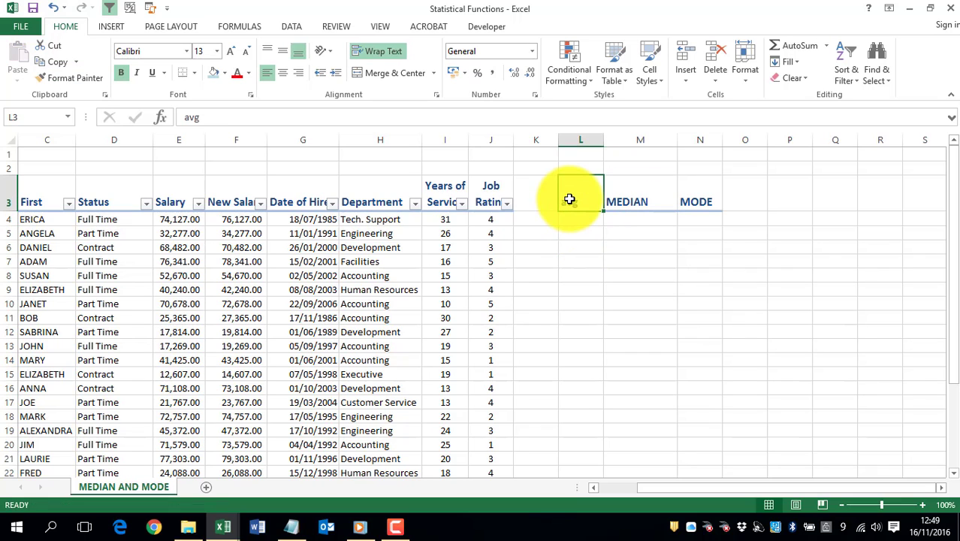
pyautogui.write('AVG')
pyautogui.press('Return')
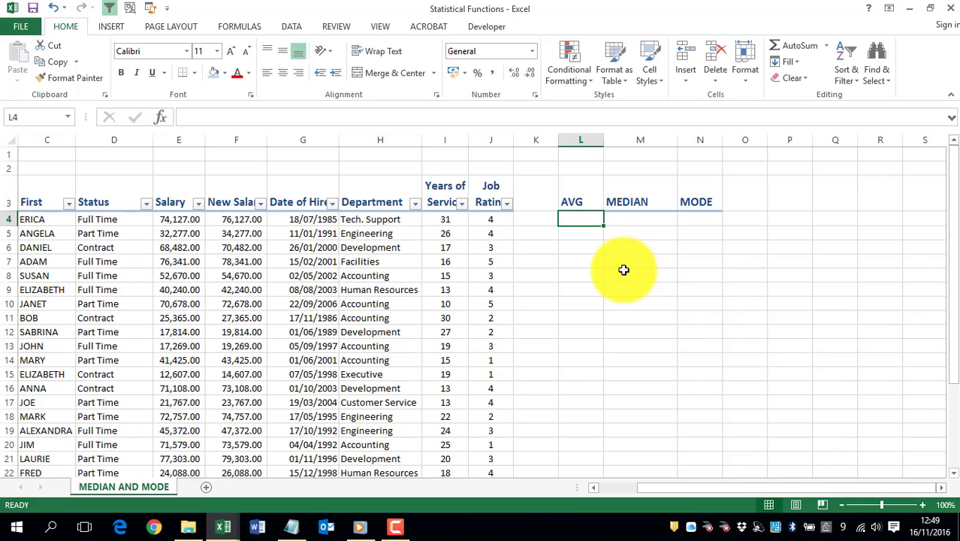
pyautogui.write('=AVER')
pyautogui.press('Tab')
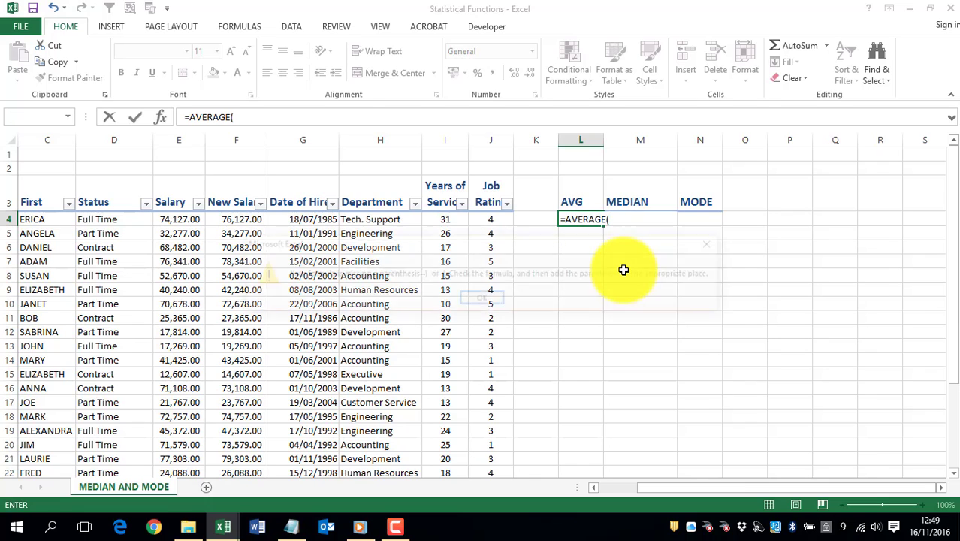
pyautogui.press('Return')
pyautogui.click(495, 296)
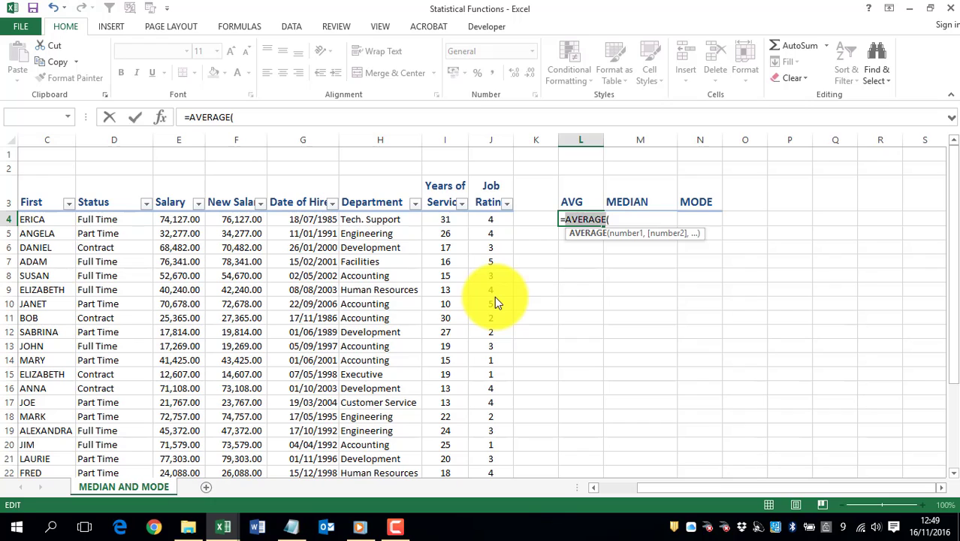
pyautogui.press('Escape')
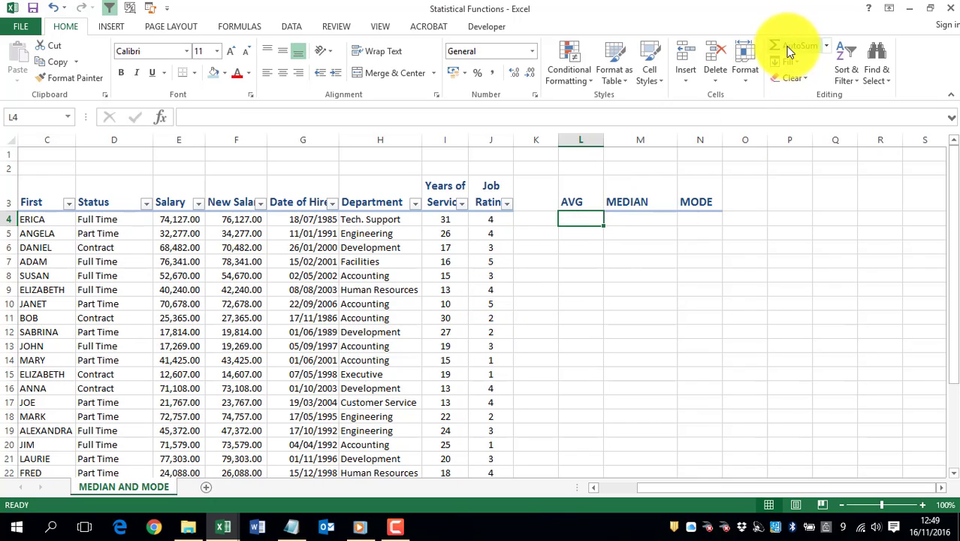
# Calculate the average of the whole New Salary column in L4 with =AVERAGE(F:F)
pyautogui.click(827, 48)
pyautogui.click(829, 79)
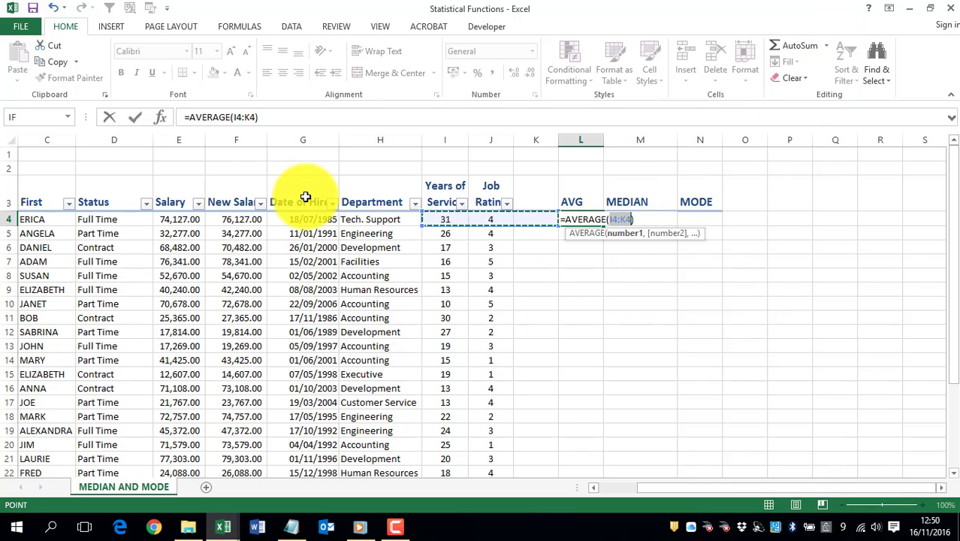
pyautogui.click(243, 133)
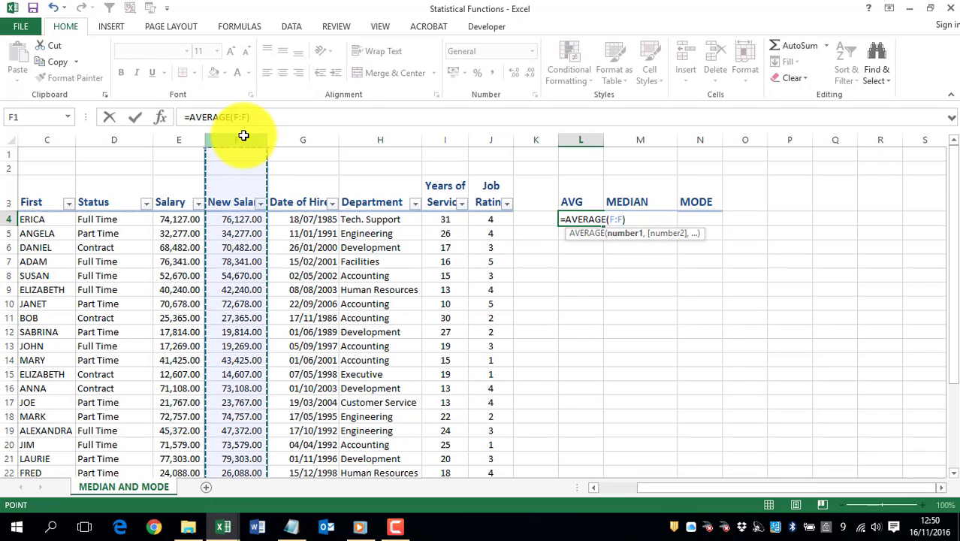
pyautogui.press('Return')
# Calculate the median of the whole New Salary column in M4 with =MEDIAN(F:F)
pyautogui.press('Up')
pyautogui.press('Right')
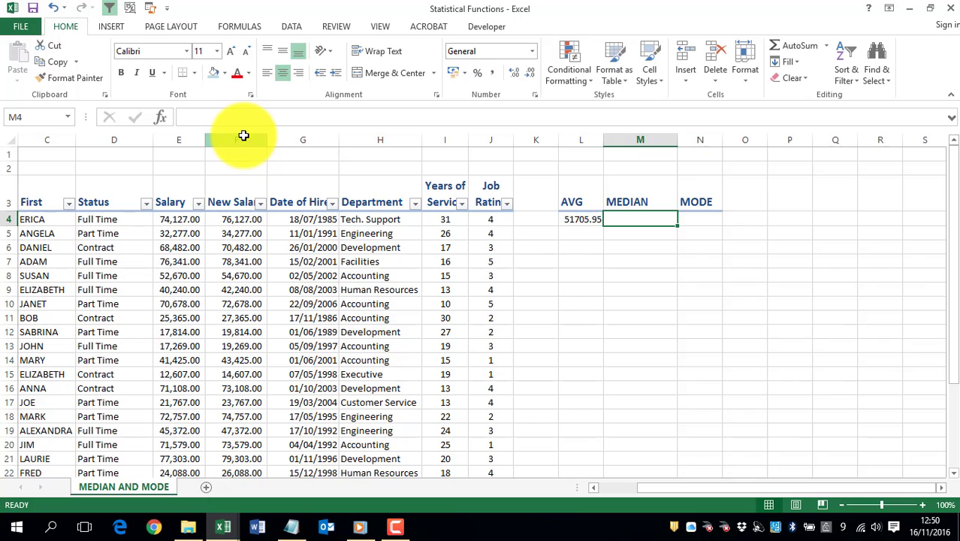
pyautogui.write('=')
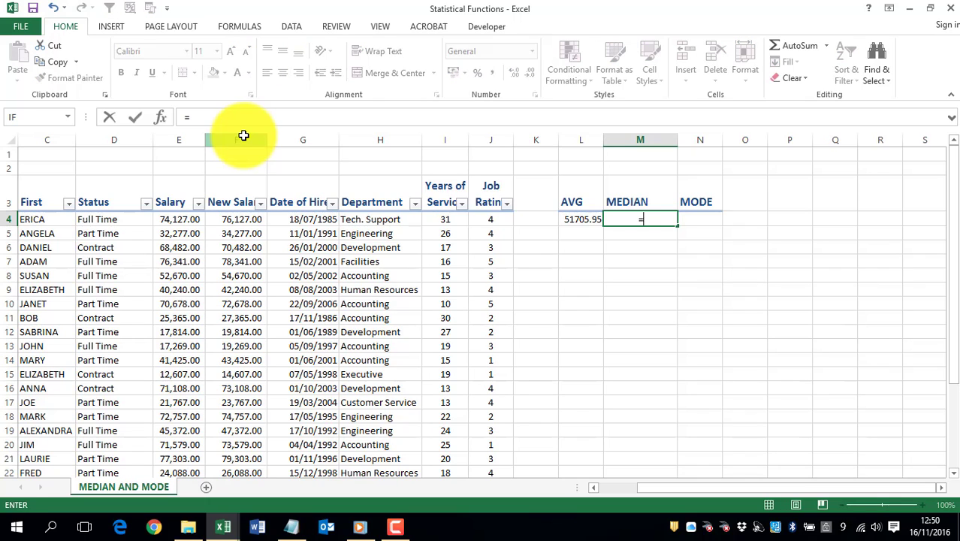
pyautogui.write('MEDIAN(')
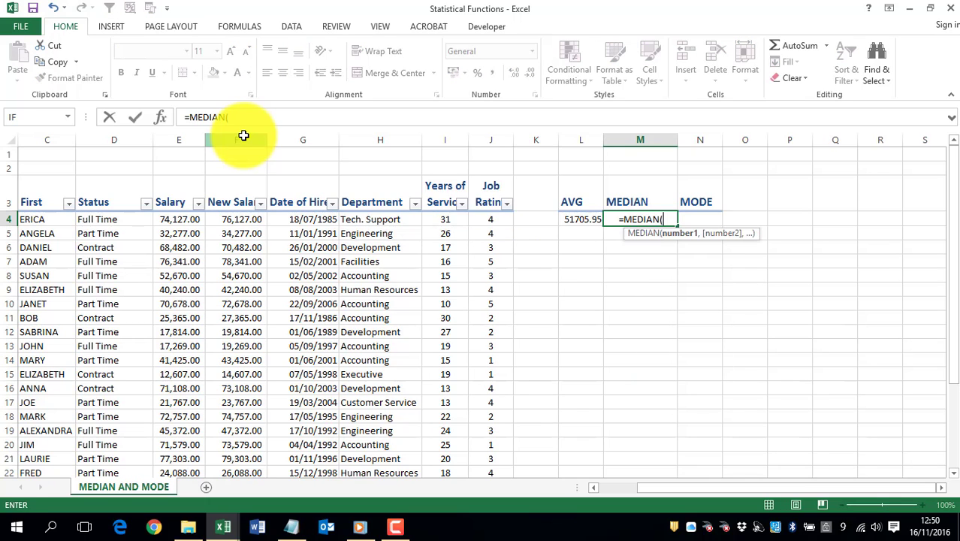
pyautogui.press('BackSpace')
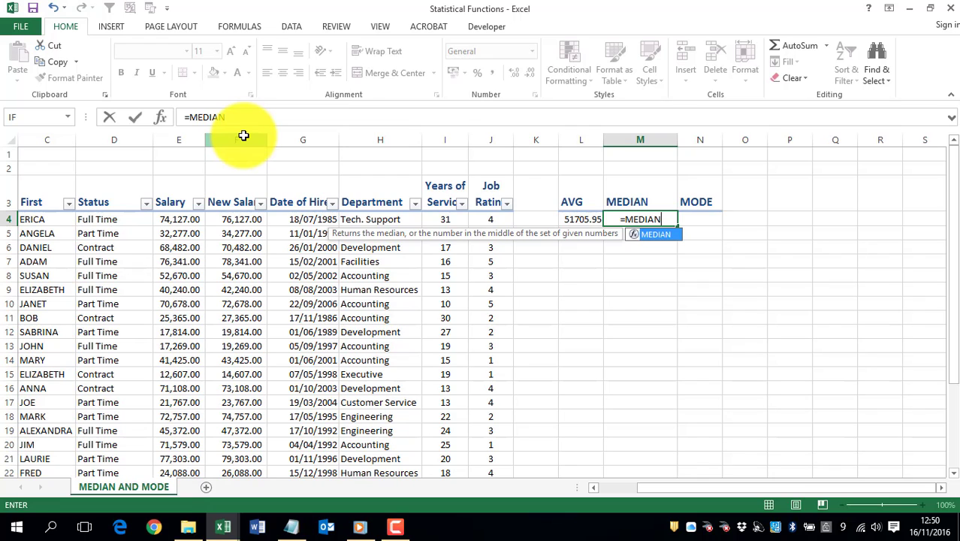
pyautogui.write('(')
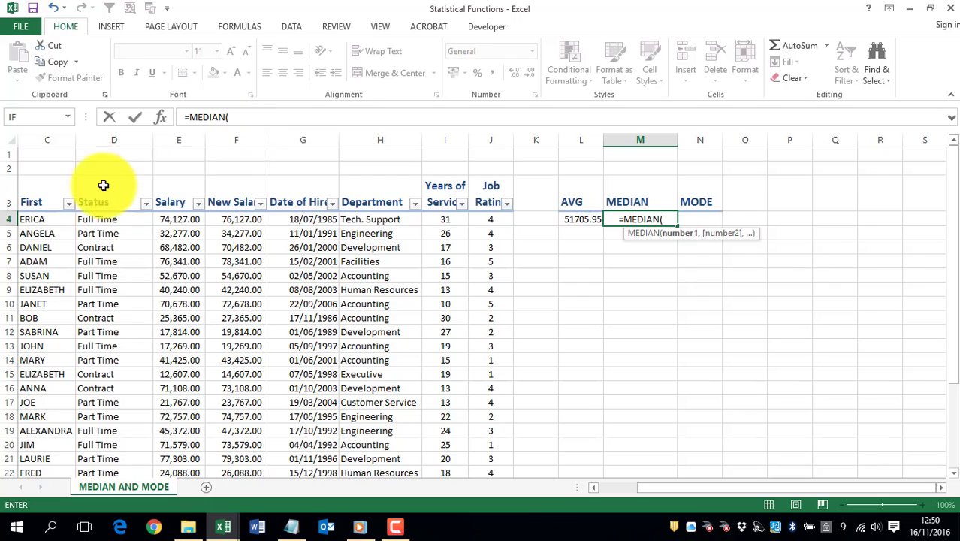
pyautogui.click(243, 136)
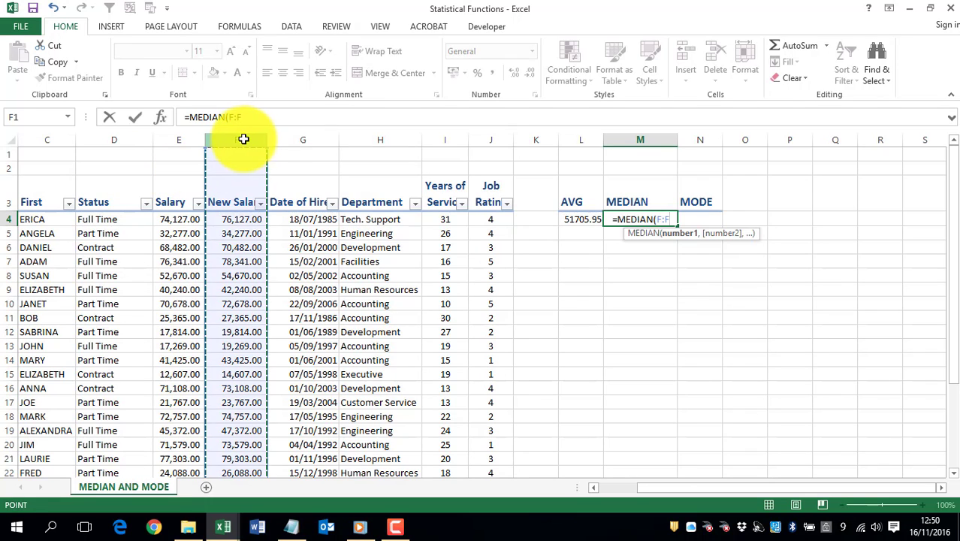
pyautogui.press('Return')
# Apply the comma number style to the median in M4 and the average in L4
pyautogui.press('Up')
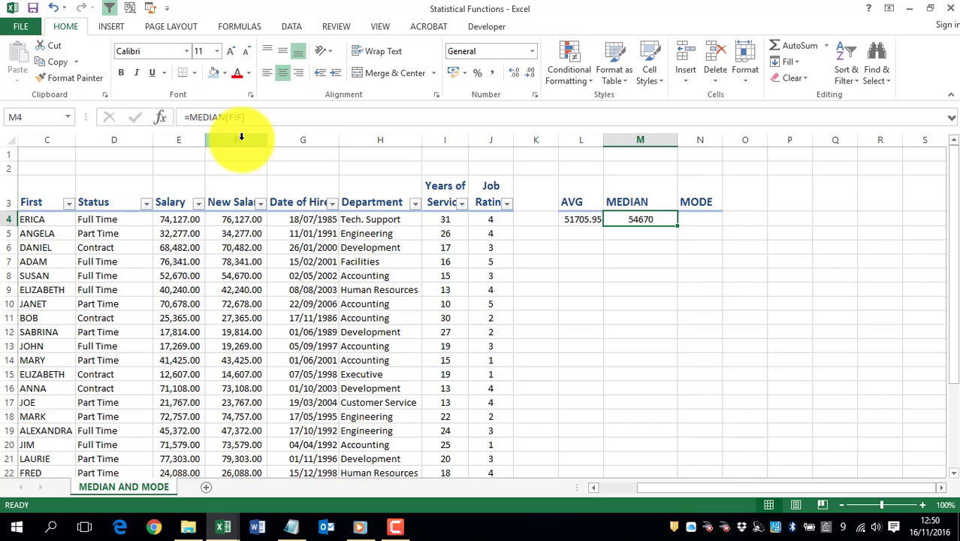
pyautogui.click(491, 72)
pyautogui.click(565, 218)
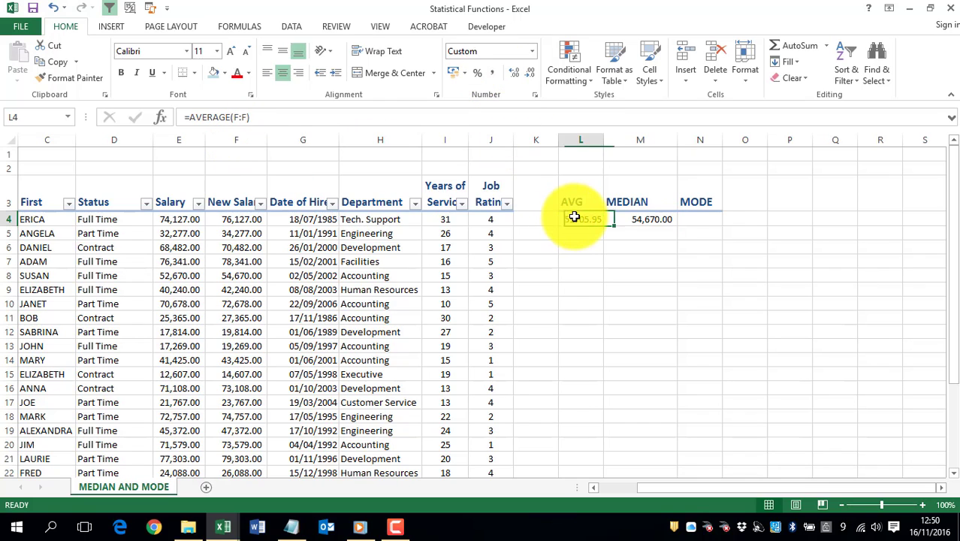
pyautogui.click(492, 73)
# Find the most frequent Job Rating in N4 using the compatibility MODE function on the whole column J
pyautogui.click(705, 217)
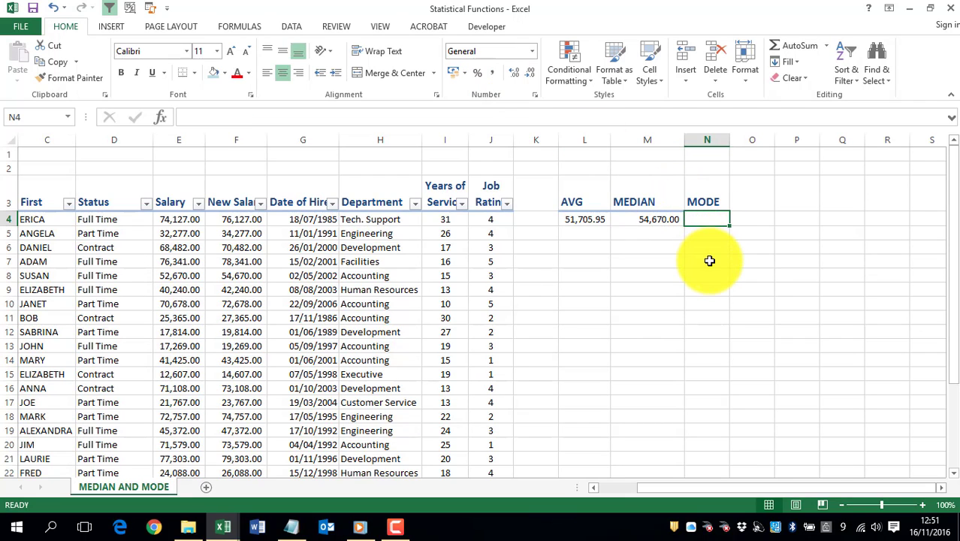
pyautogui.write('=MODE')
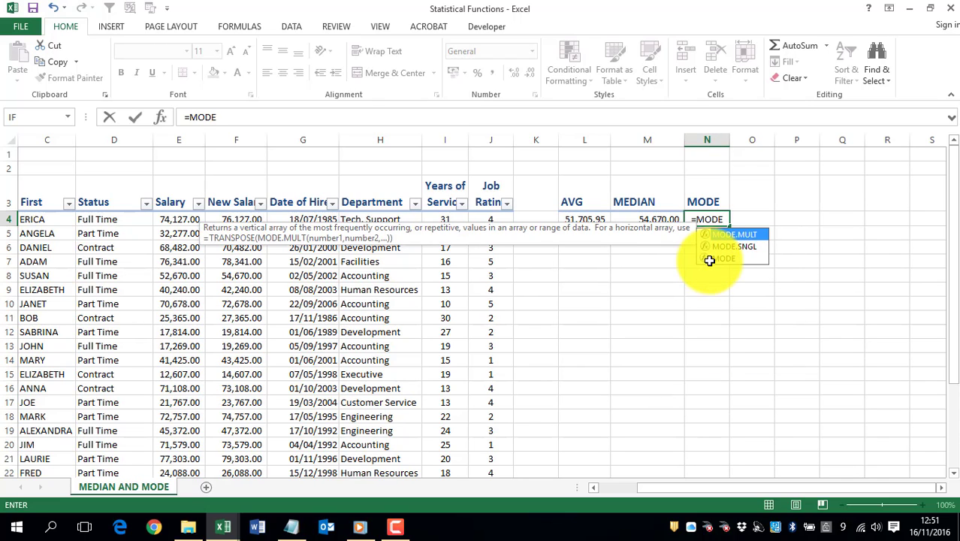
pyautogui.press('Down')
pyautogui.press('Down')
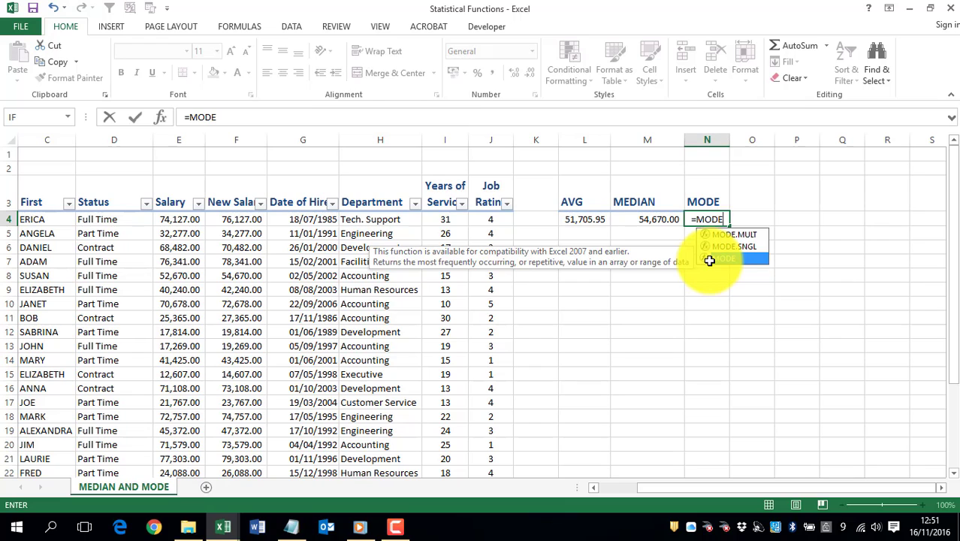
pyautogui.write('(')
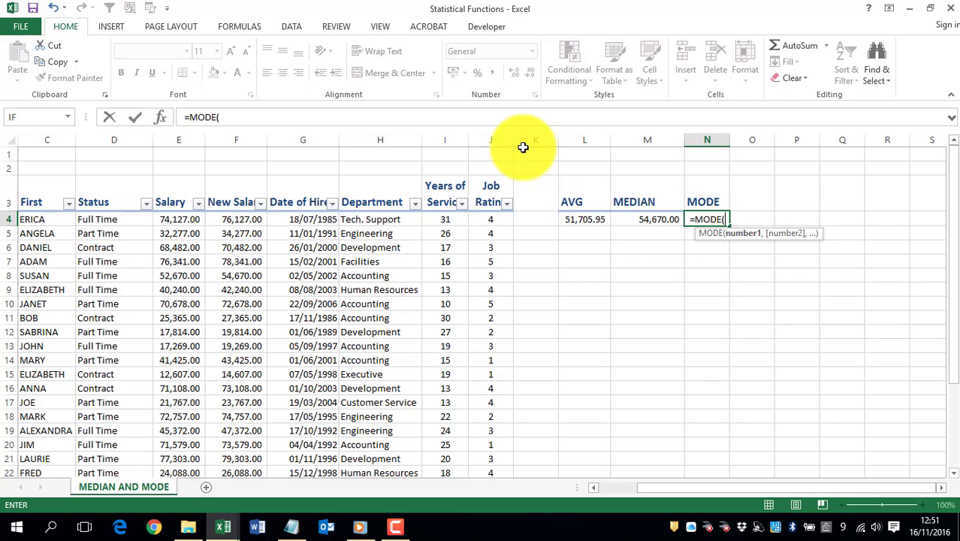
pyautogui.click(498, 140)
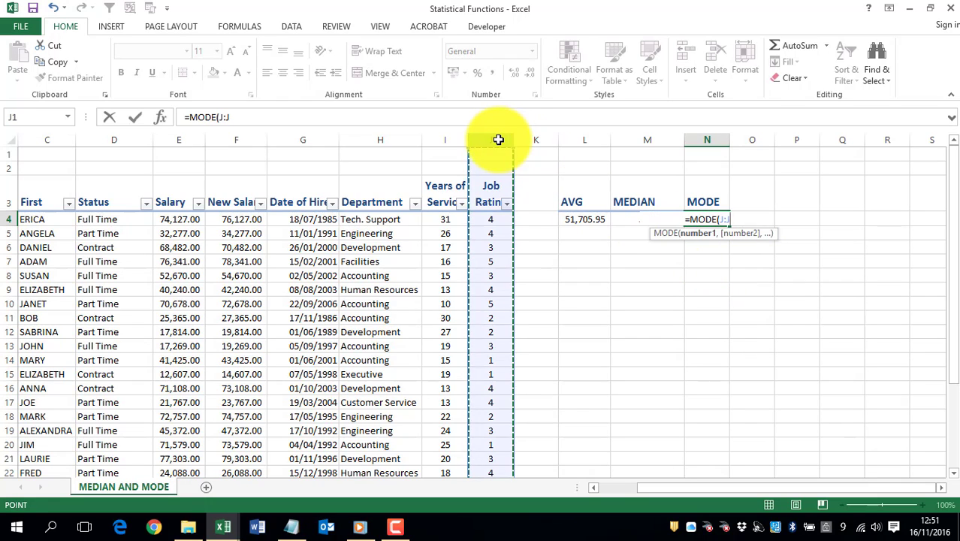
pyautogui.press('Return')
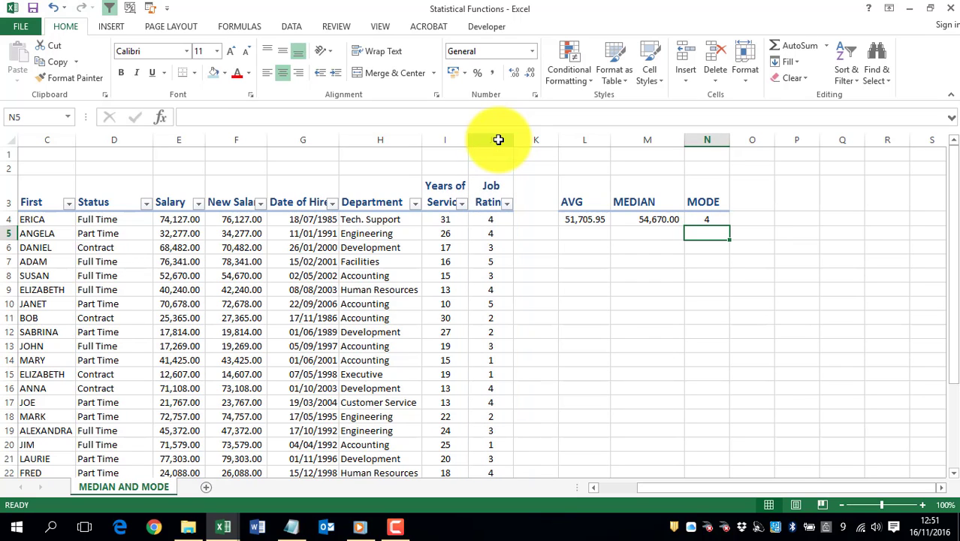
pyautogui.press('Up')
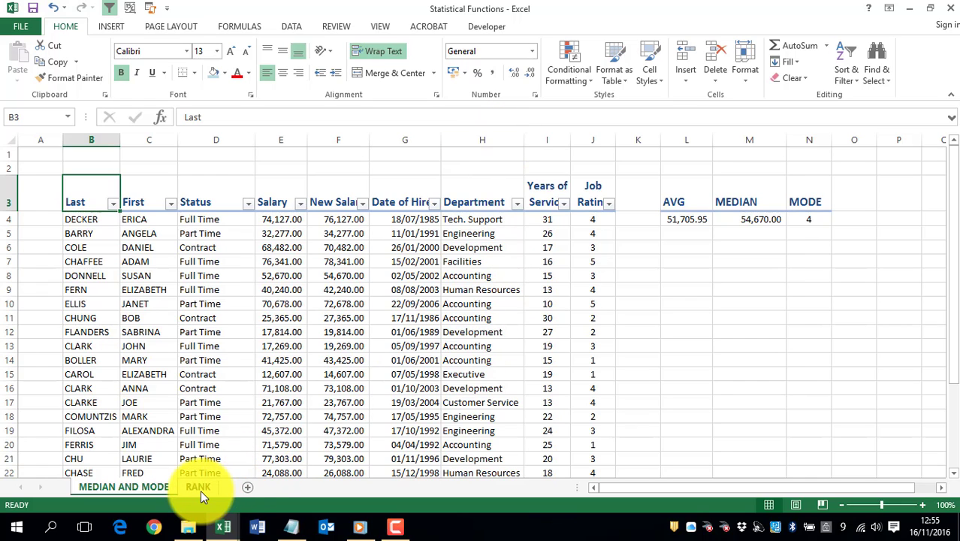
# On the RANK sheet, rank the first New Salary in D4 with =RANK(C4,C:C) and fill the formula down the Rank column
pyautogui.click(201, 490)
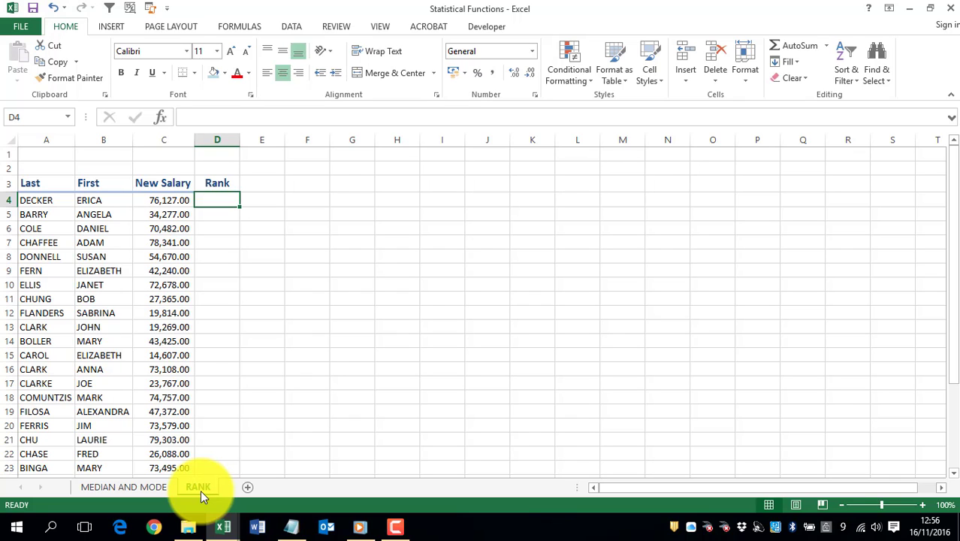
pyautogui.write('=RANK')
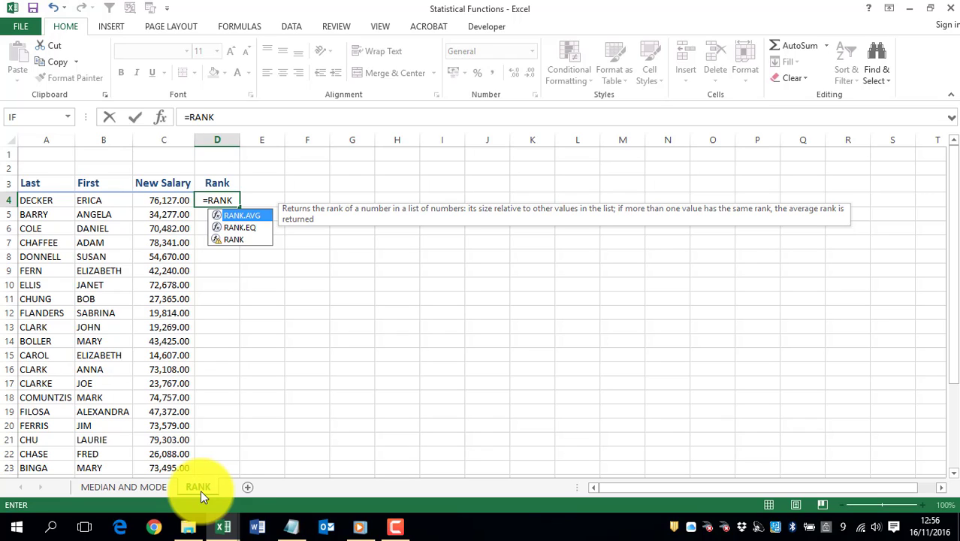
pyautogui.click(238, 239)
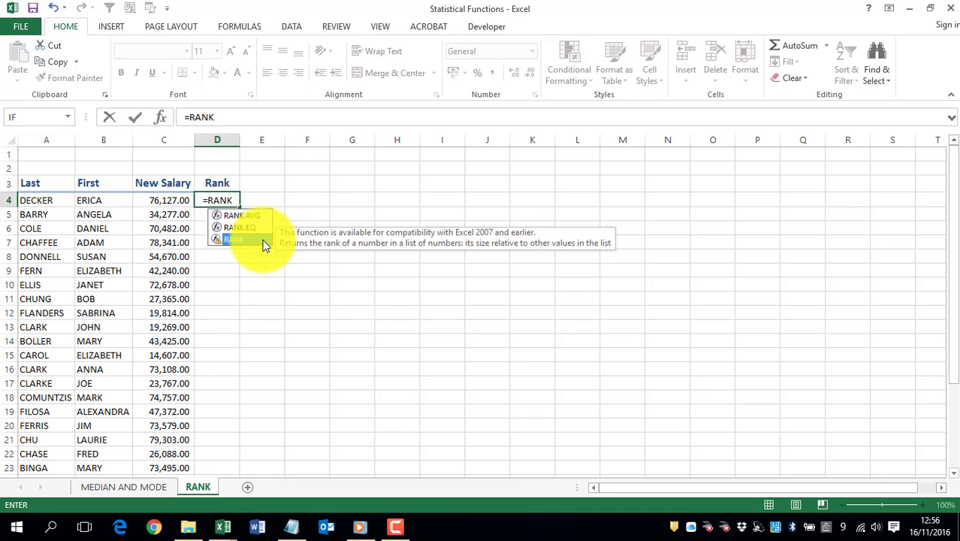
pyautogui.doubleClick(262, 240)
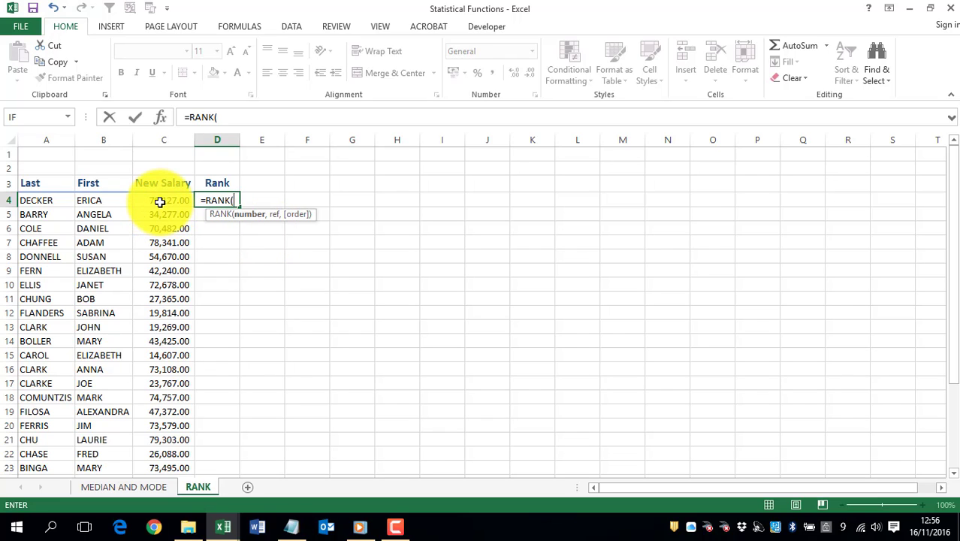
pyautogui.click(159, 202)
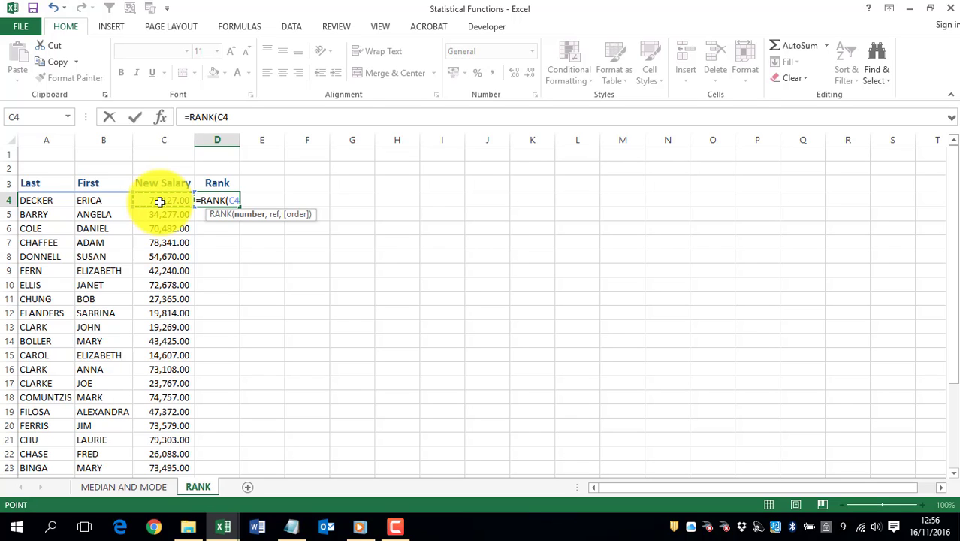
pyautogui.write(',')
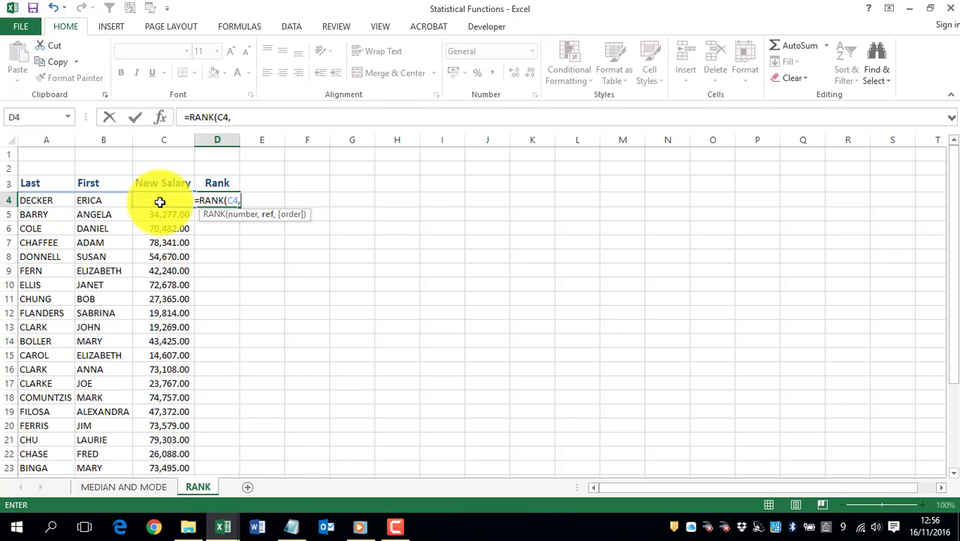
pyautogui.click(161, 139)
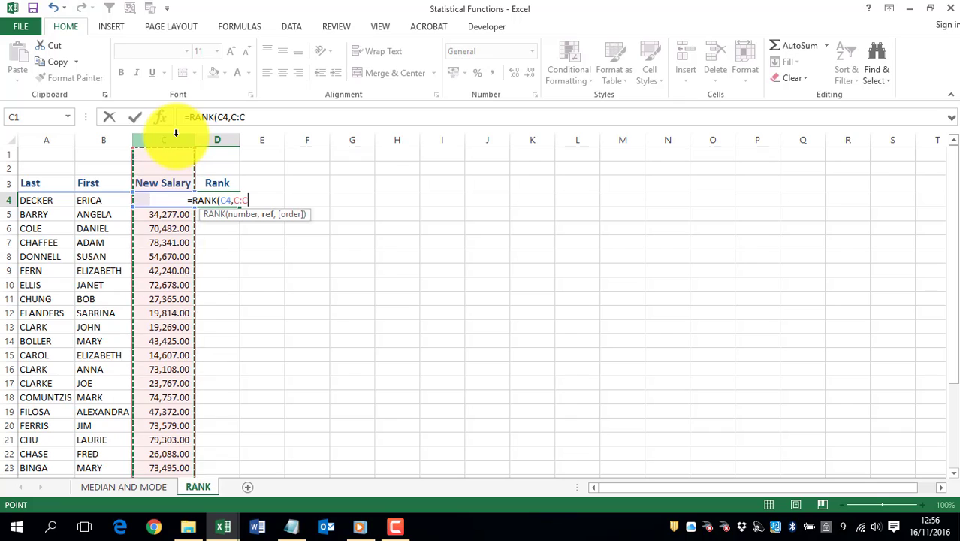
pyautogui.press('Return')
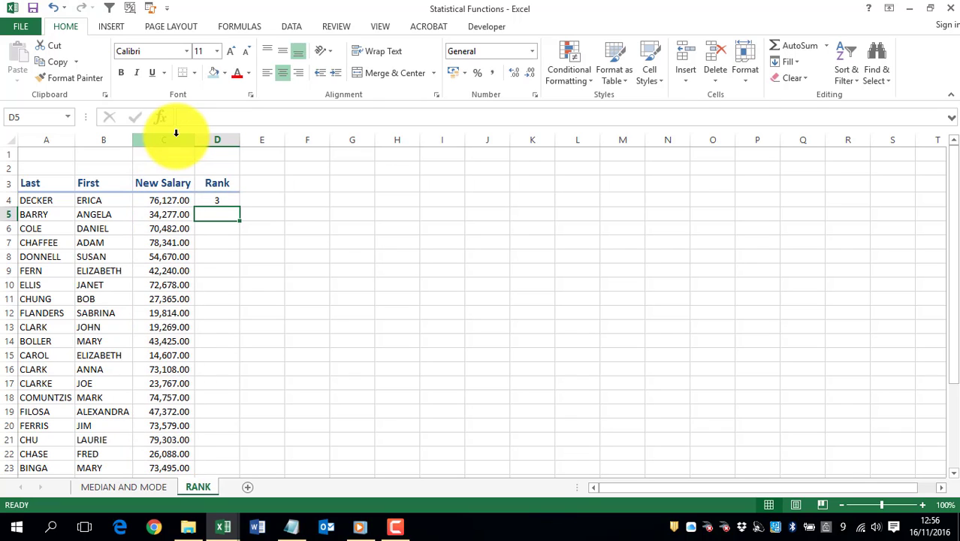
pyautogui.click(219, 201)
pyautogui.doubleClick(240, 207)
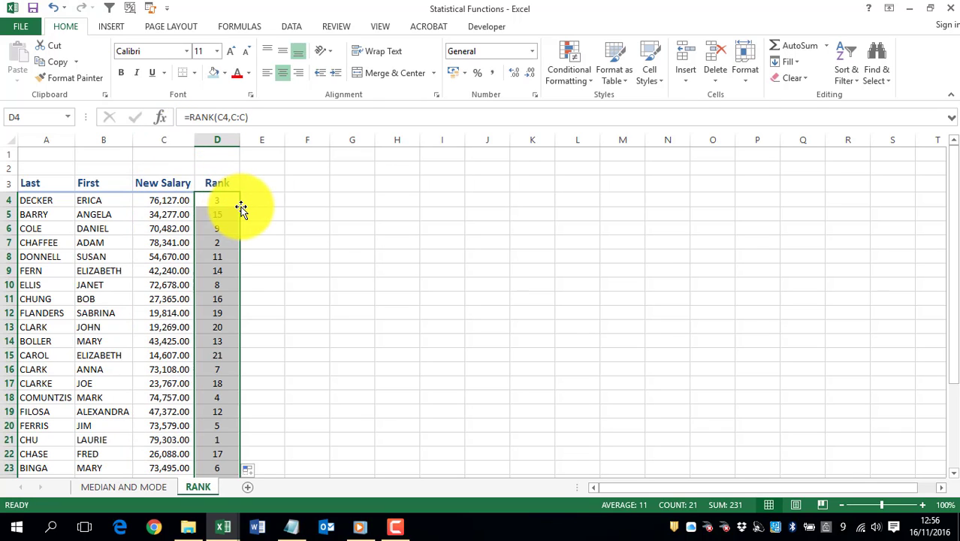
# Examine the filled Rank column against the New Salary values, including the top-ranked salary and the formulas in D4 and D8
pyautogui.scroll(-3, 296, 308)
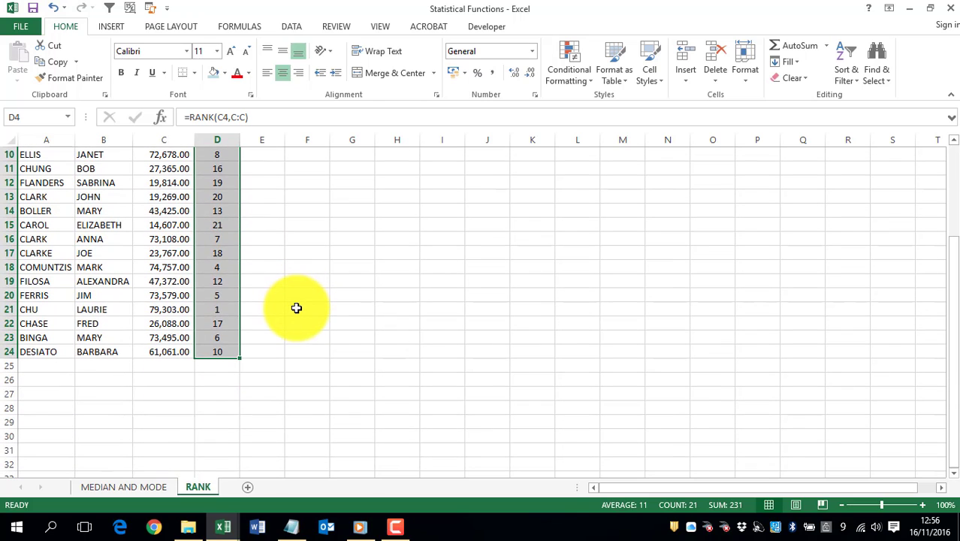
pyautogui.click(215, 308)
pyautogui.click(161, 311)
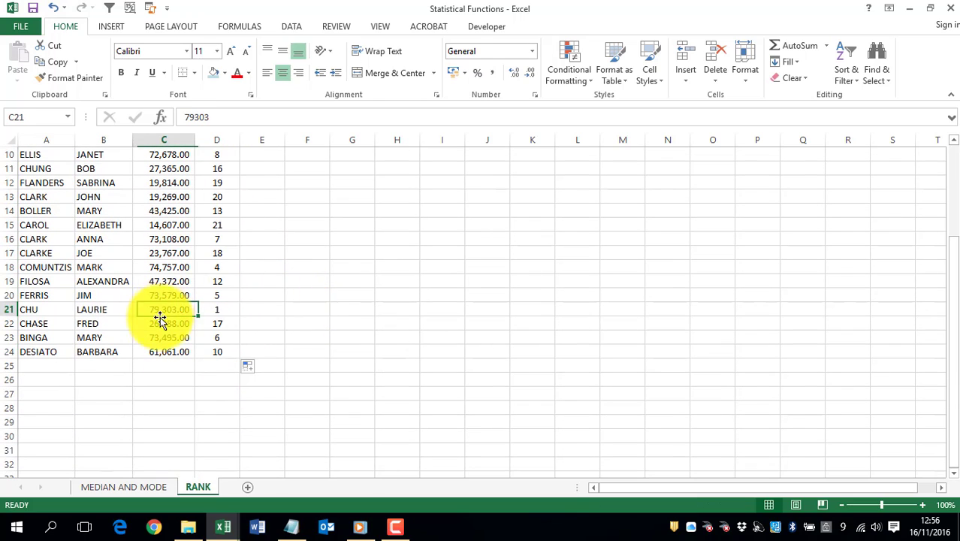
pyautogui.scroll(3, 252, 364)
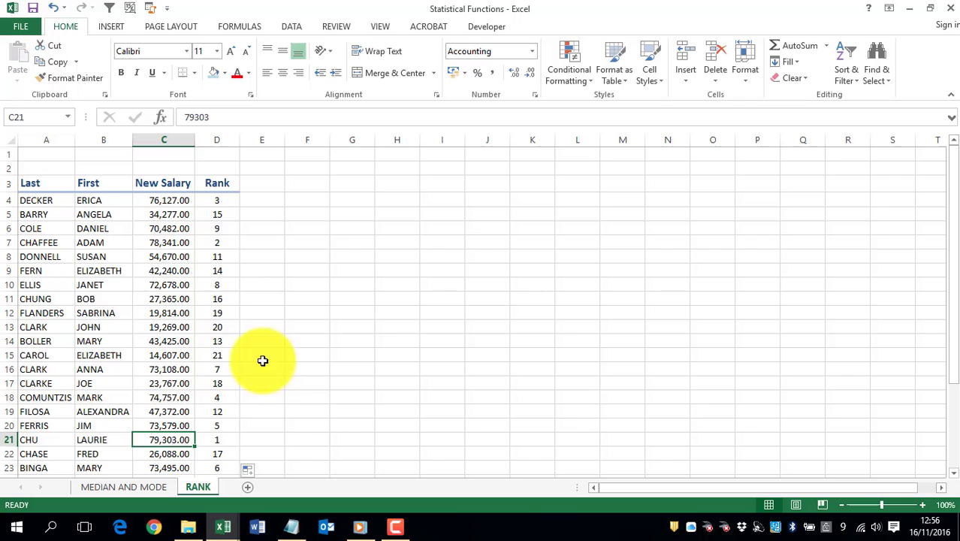
pyautogui.click(214, 202)
pyautogui.click(219, 258)
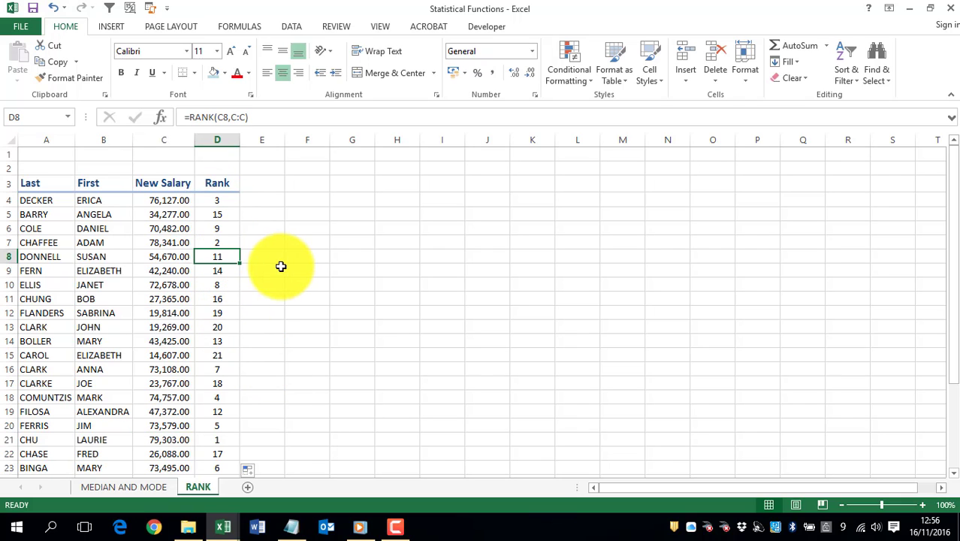
pyautogui.click(278, 259)
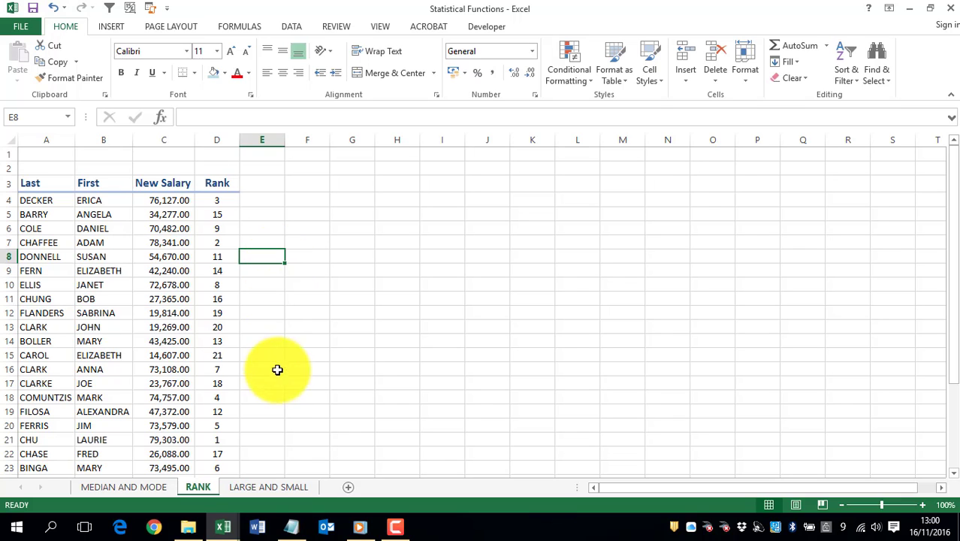
# On the LARGE AND SMALL sheet, enter the headings MAX in E3 and MIN in F3
pyautogui.click(267, 487)
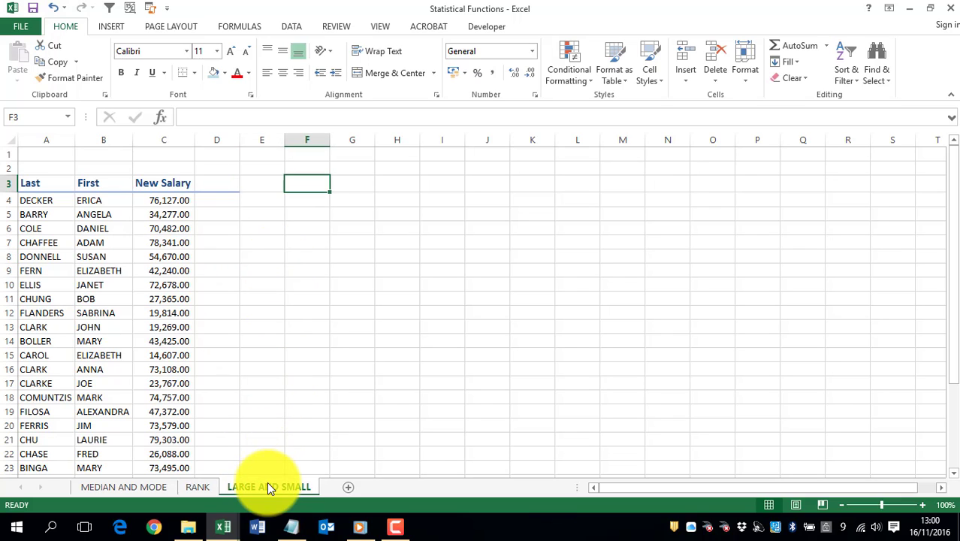
pyautogui.click(222, 183)
pyautogui.click(263, 183)
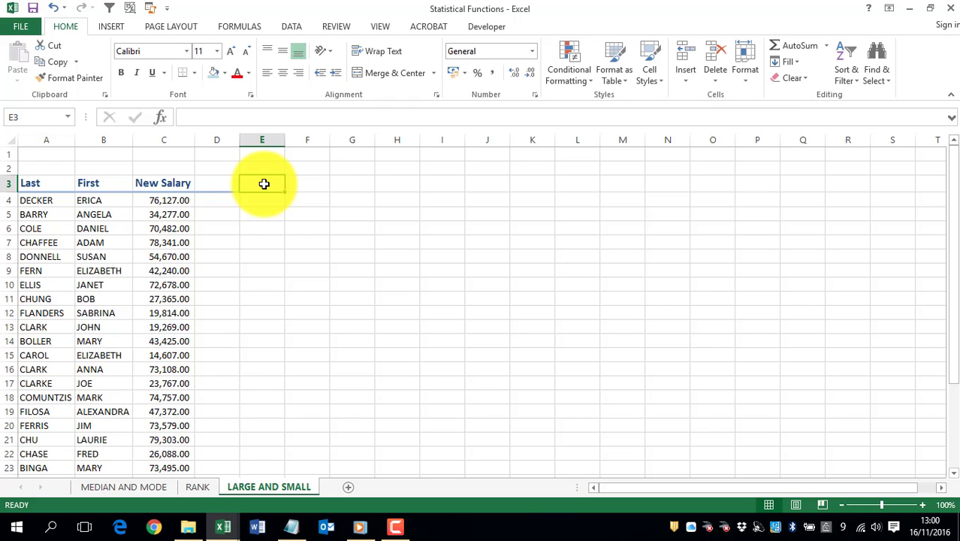
pyautogui.write('MAX')
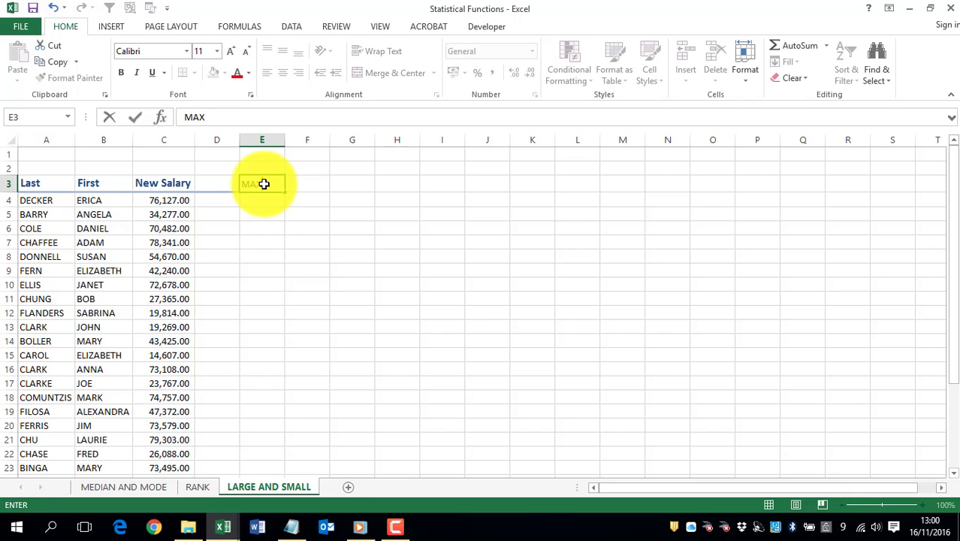
pyautogui.press('Return')
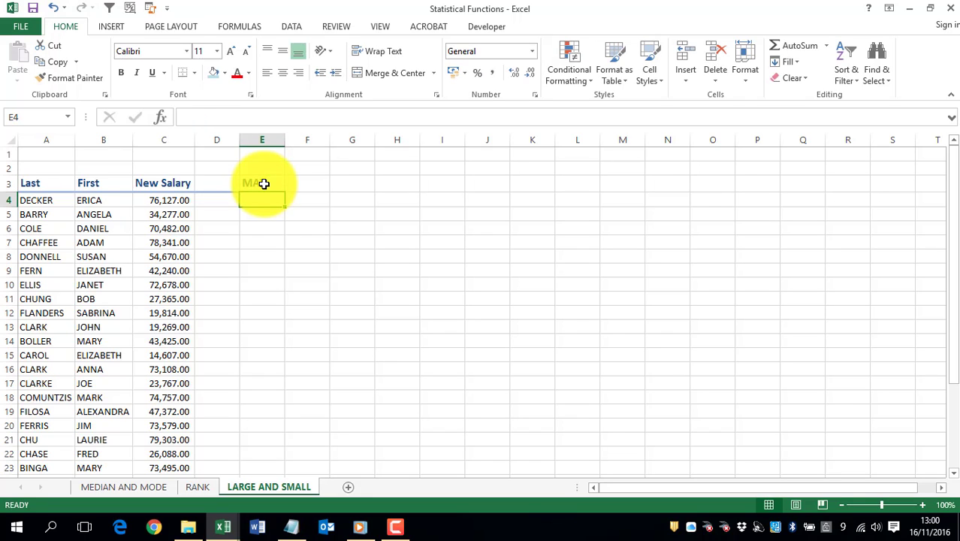
pyautogui.click(264, 184)
pyautogui.press('Right')
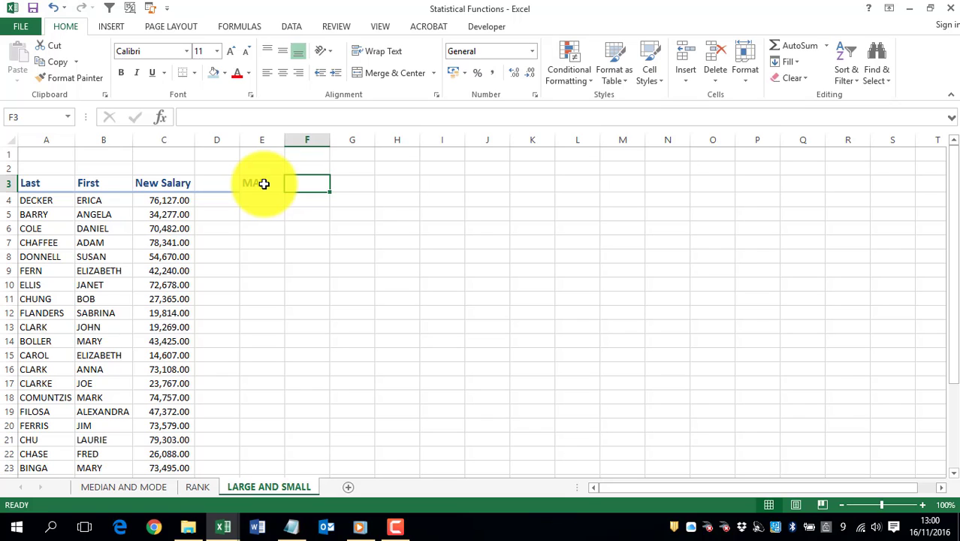
pyautogui.write('MIN')
pyautogui.press('Return')
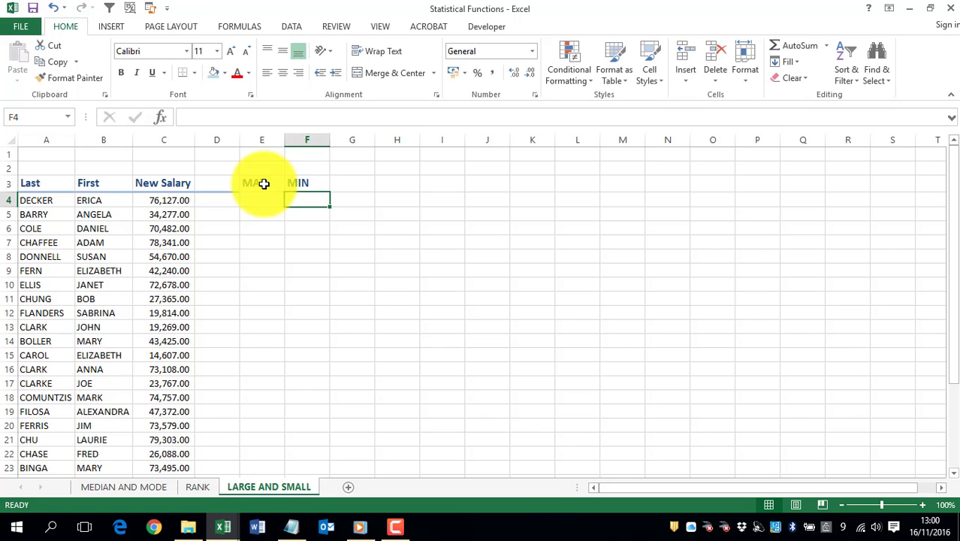
# Calculate the highest New Salary in E4 with =MAX(C4:C24)
pyautogui.press('Left')
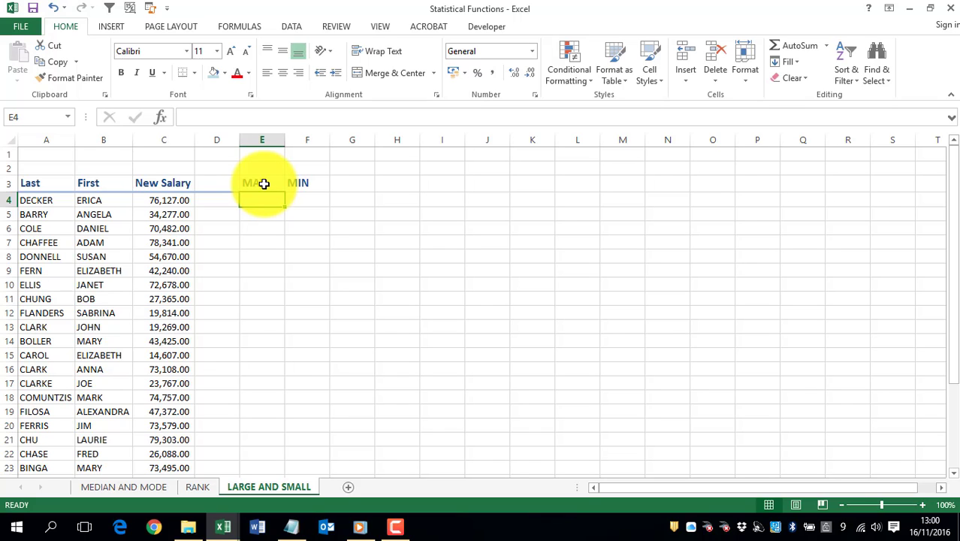
pyautogui.click(826, 45)
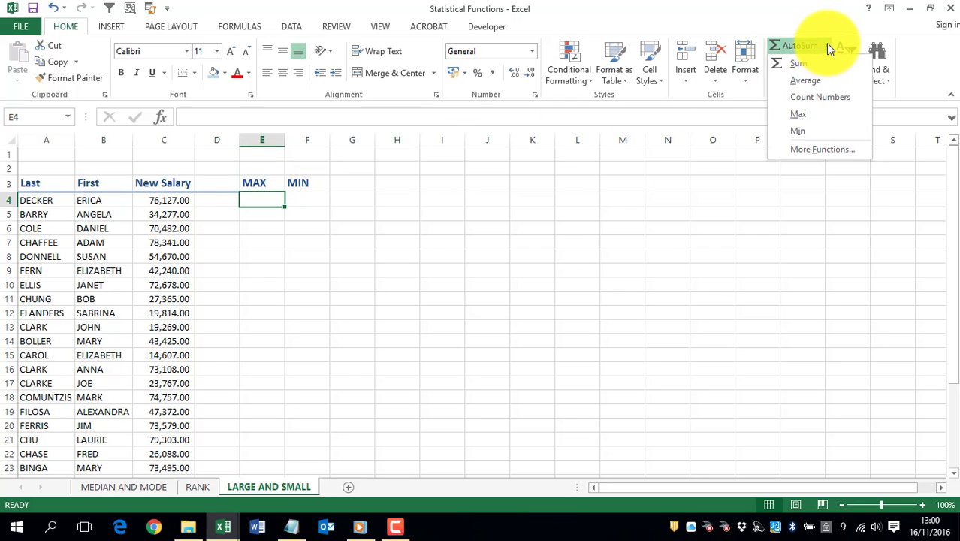
pyautogui.click(858, 119)
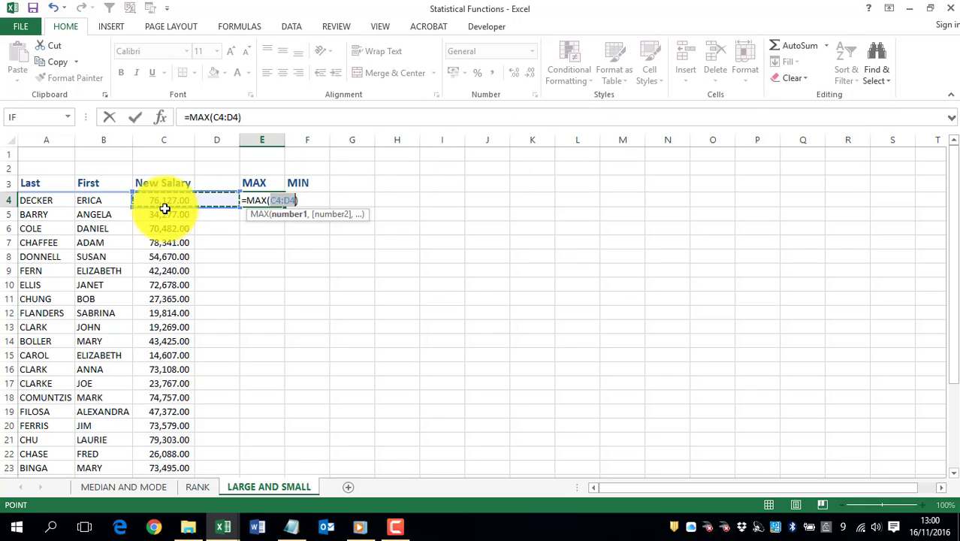
pyautogui.moveTo(151, 203); pyautogui.dragTo(166, 432)
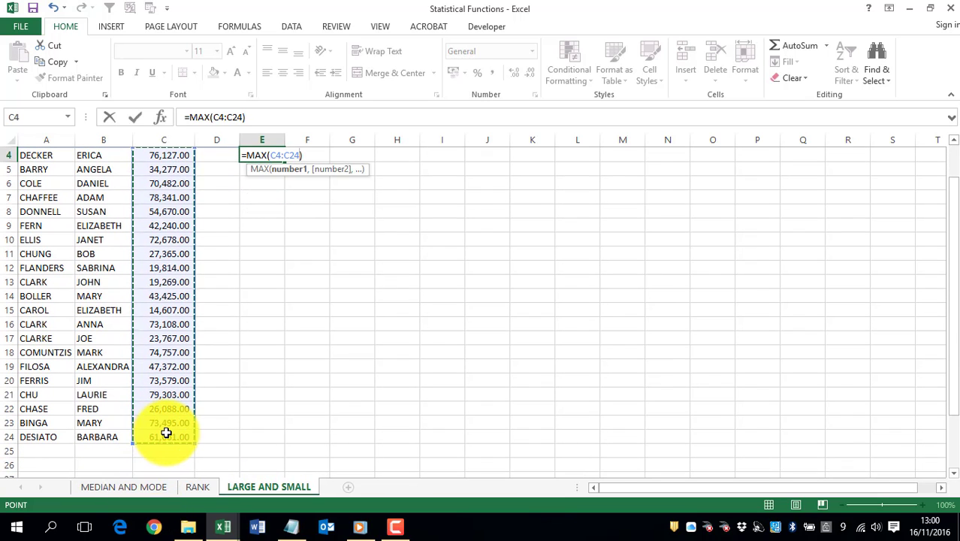
pyautogui.press('Return')
# Calculate the lowest New Salary in F4 with the MIN function on the range C4:C24
pyautogui.scroll(1, 339, 420)
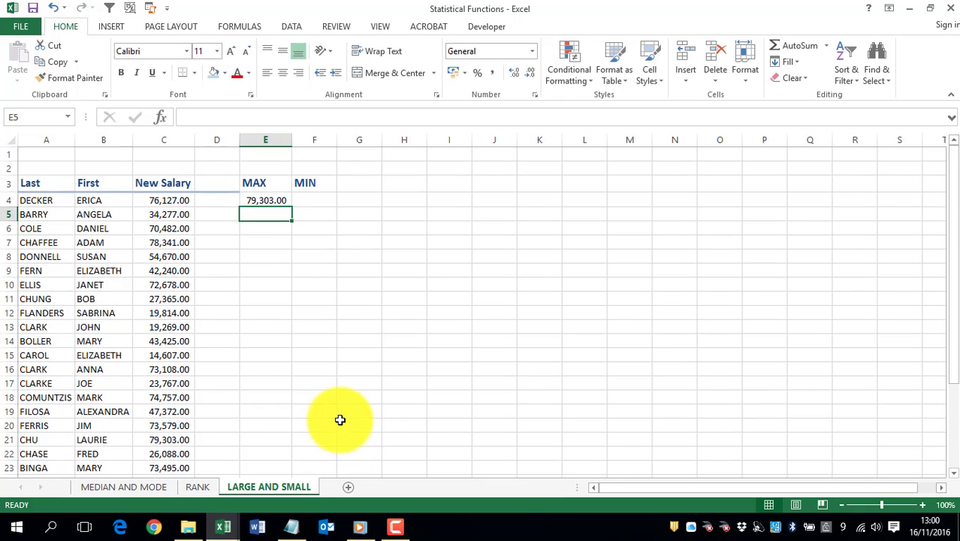
pyautogui.click(317, 201)
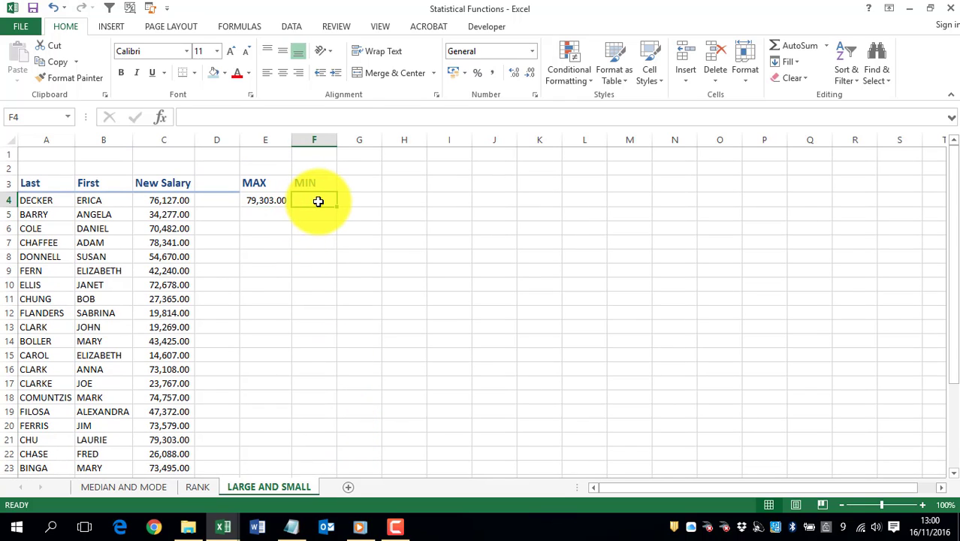
pyautogui.write('=MIN(')
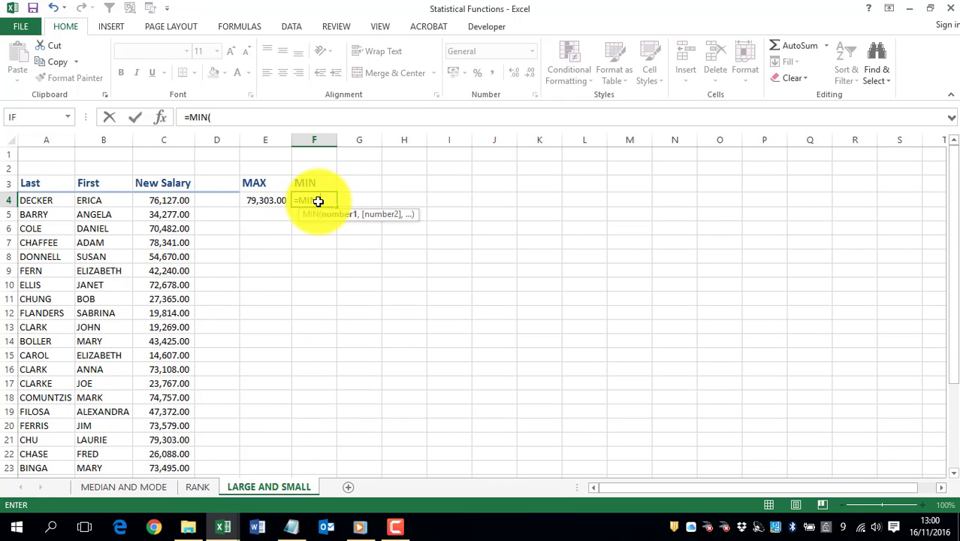
pyautogui.click(170, 200)
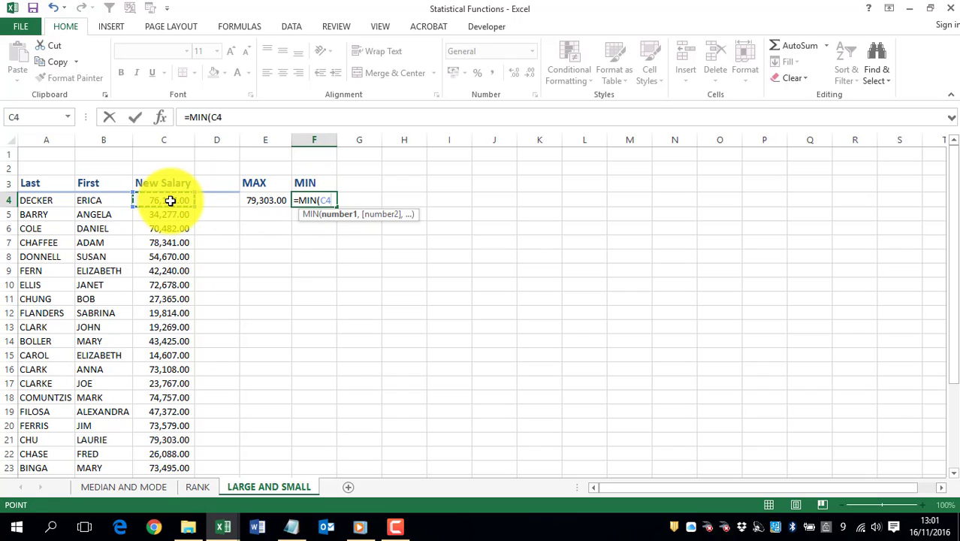
pyautogui.hotkey('ctrl', 'shift', 'Down')
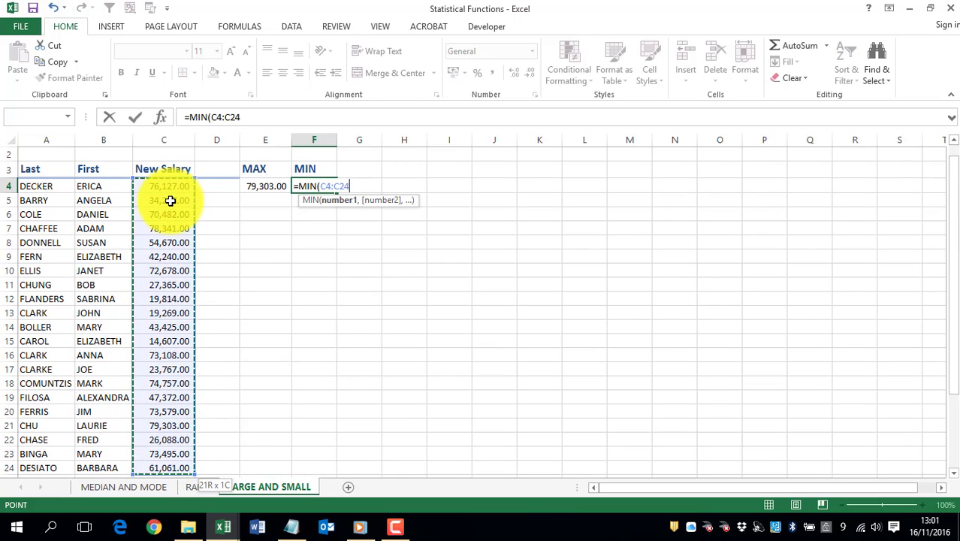
pyautogui.press('Return')
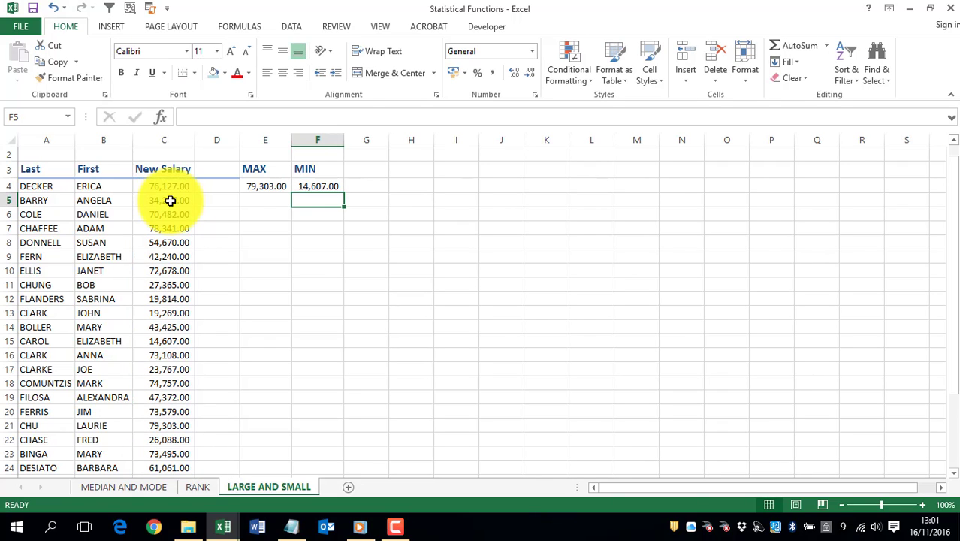
# Enter the headings LARGE in G3 and SMALL in H3
pyautogui.click(255, 169)
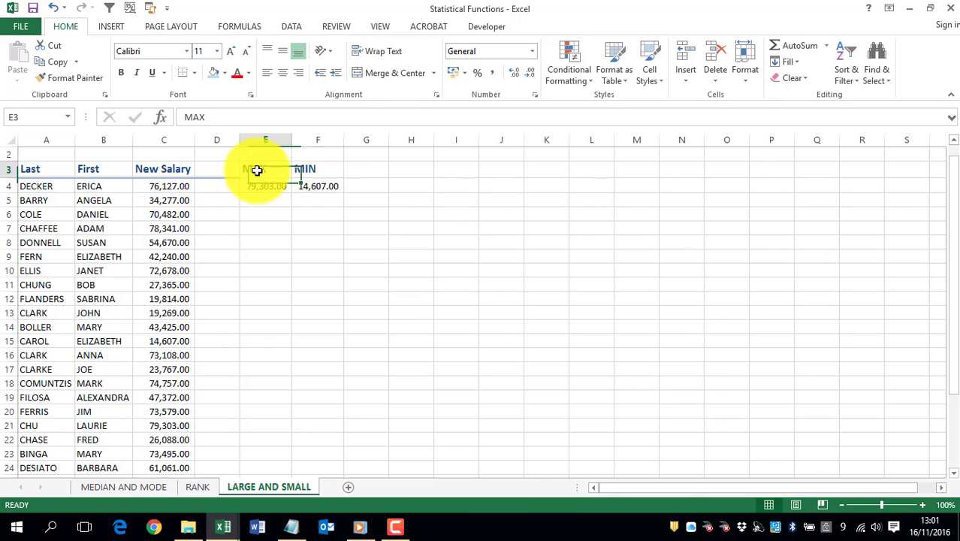
pyautogui.click(400, 166)
pyautogui.click(361, 169)
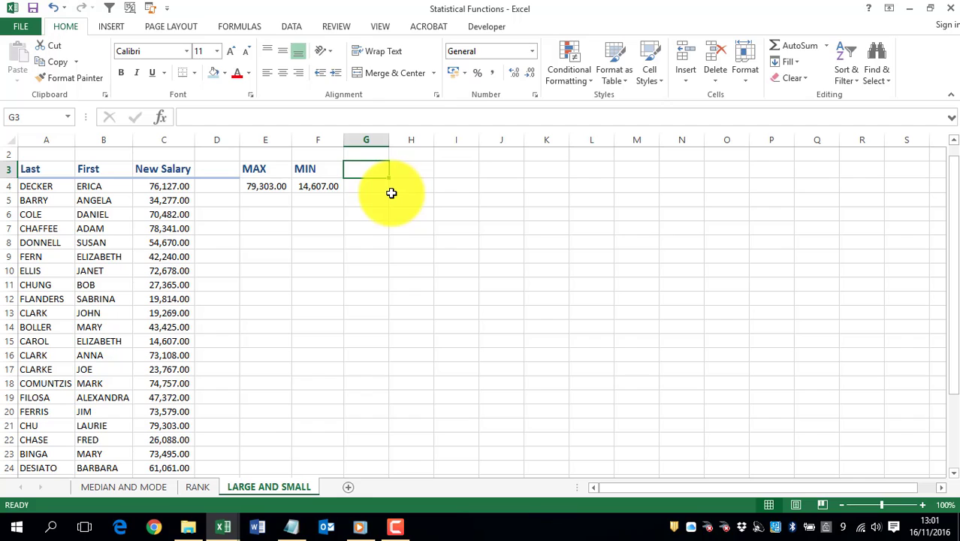
pyautogui.write('LARGE')
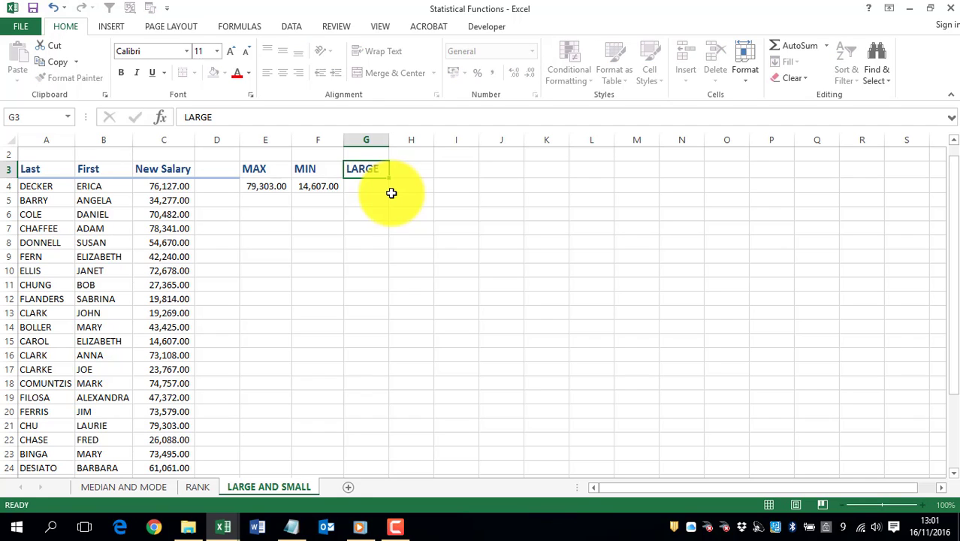
pyautogui.press('Tab')
pyautogui.write('SMALL')
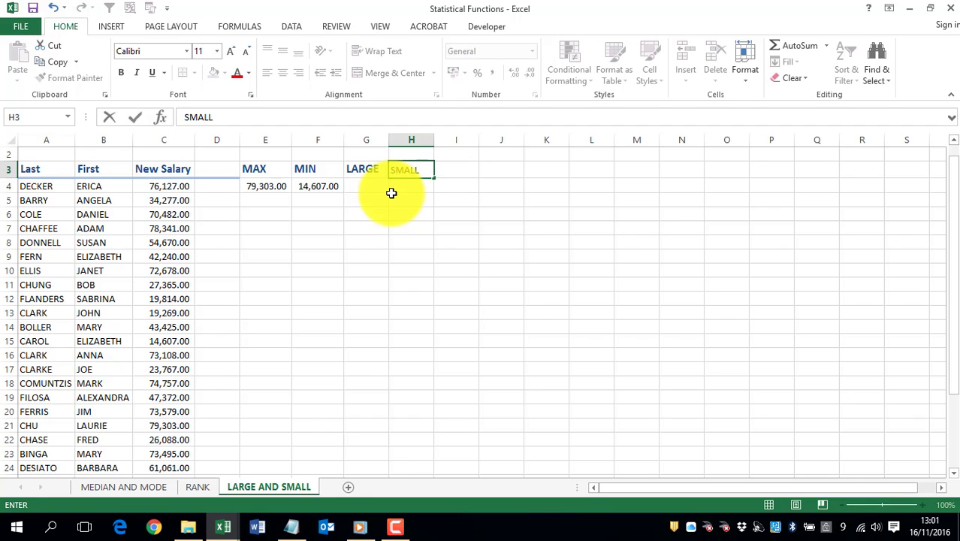
pyautogui.press('Return')
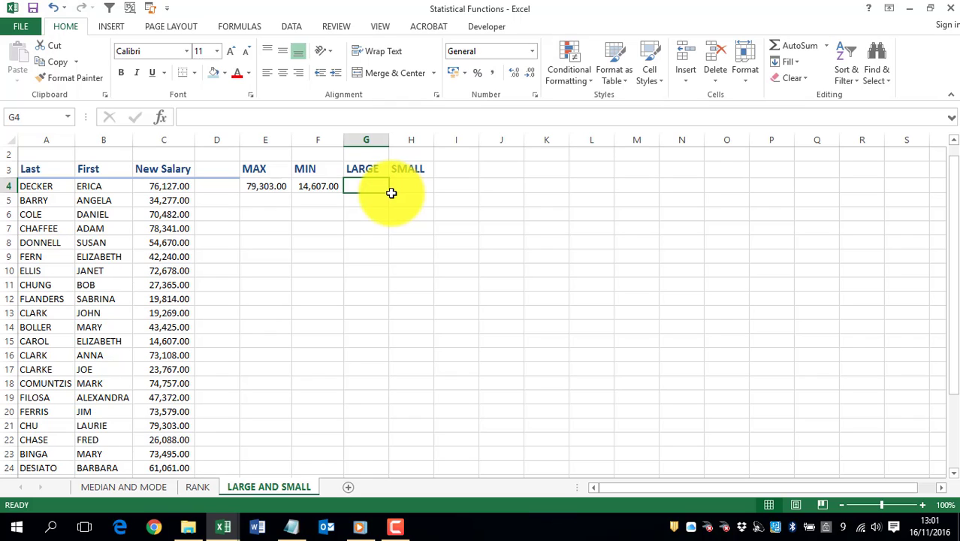
# Find the second-highest New Salary in G4 with =LARGE(C:C,2)
pyautogui.write('=')
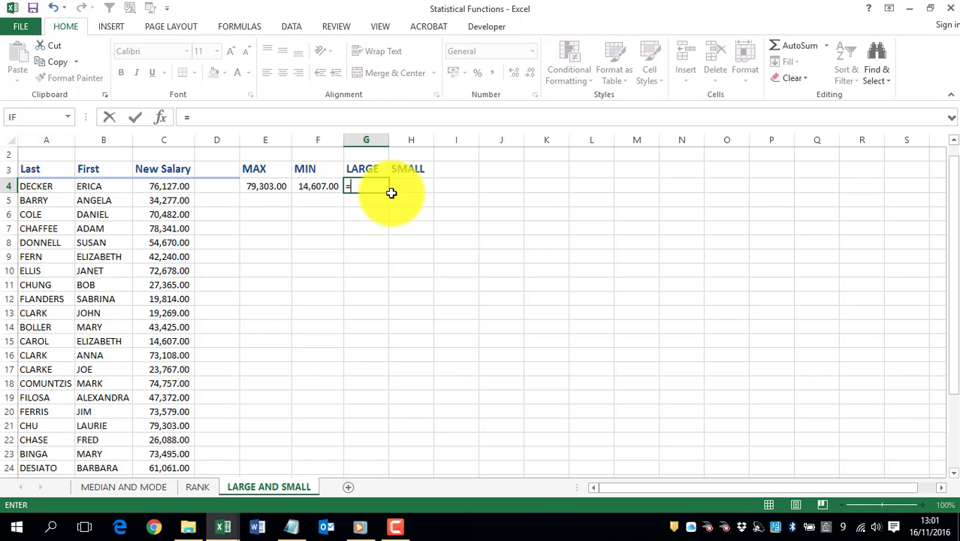
pyautogui.write('LARGE(')
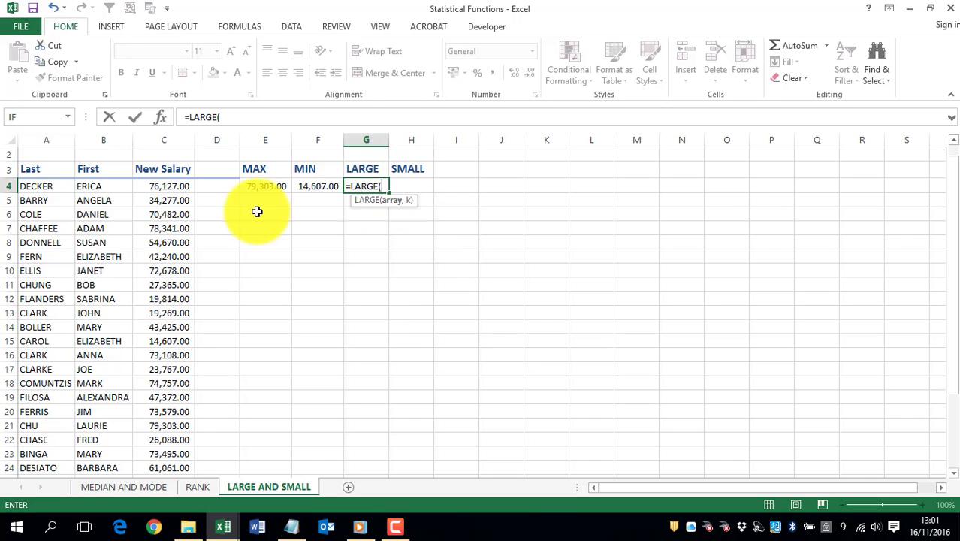
pyautogui.click(158, 137)
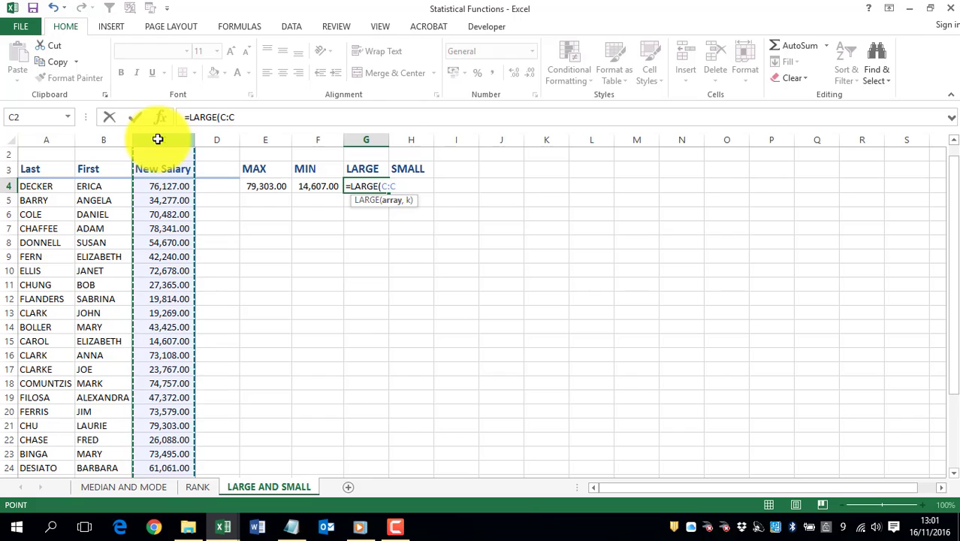
pyautogui.write(',')
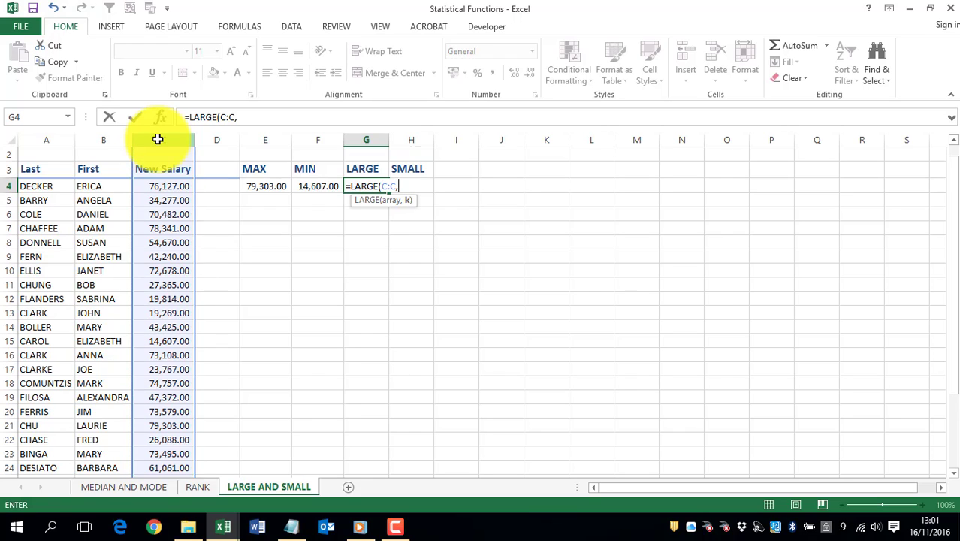
pyautogui.write('2')
pyautogui.press('Return')
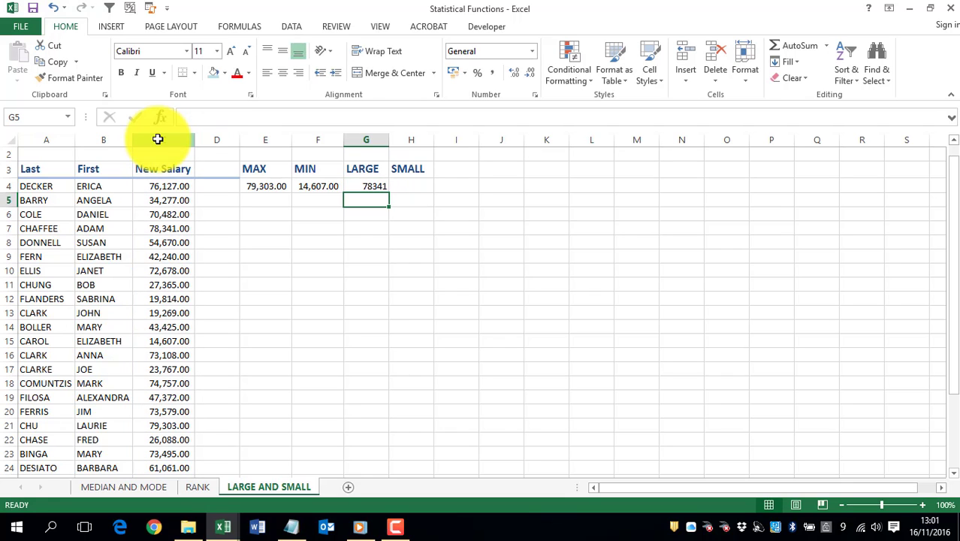
# Find the fifth-smallest New Salary in H4 with =SMALL(C:C,5)
pyautogui.press('Up')
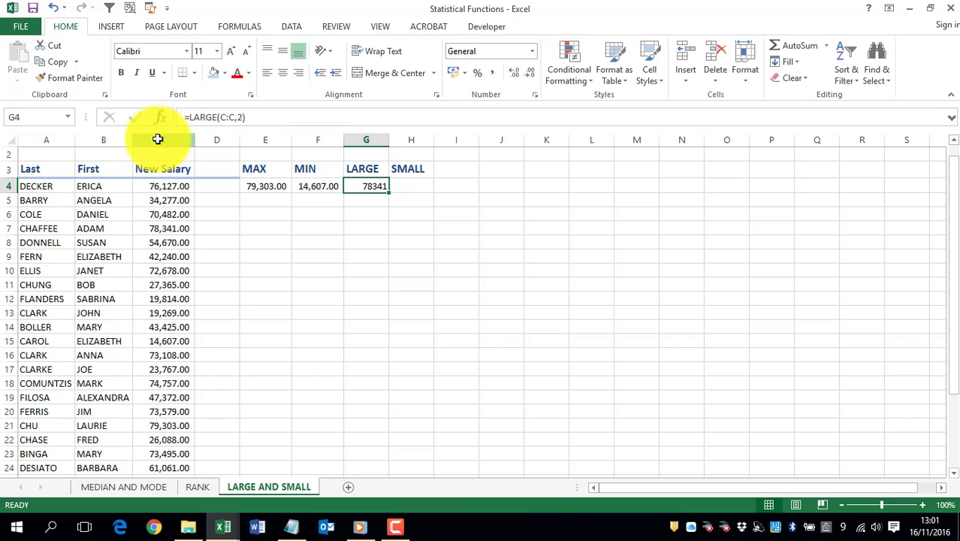
pyautogui.press('Right')
pyautogui.write('=SMALL(')
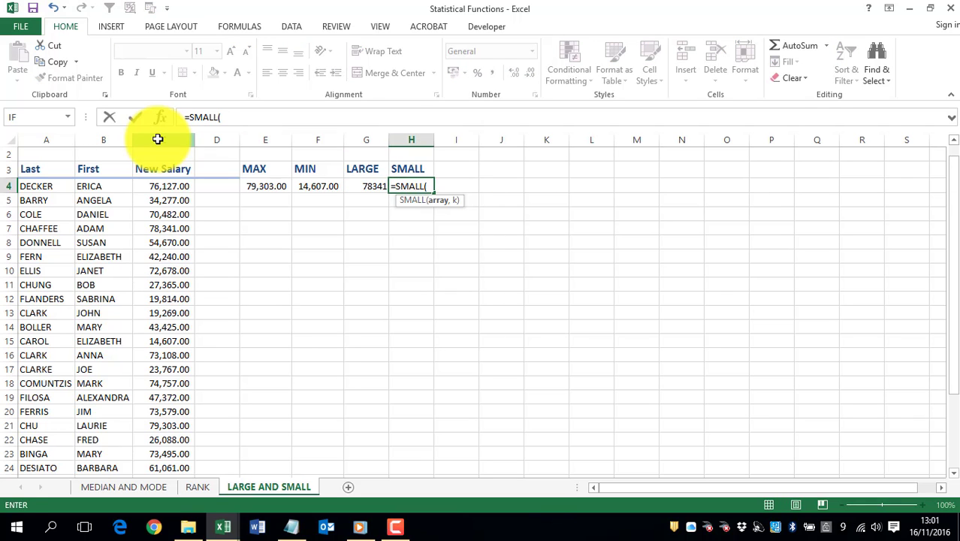
pyautogui.click(157, 139)
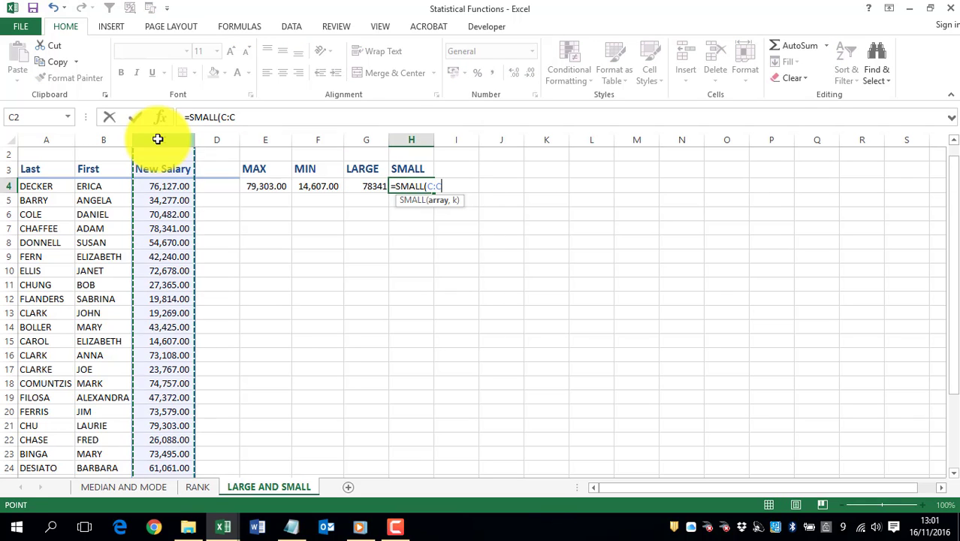
pyautogui.write(',')
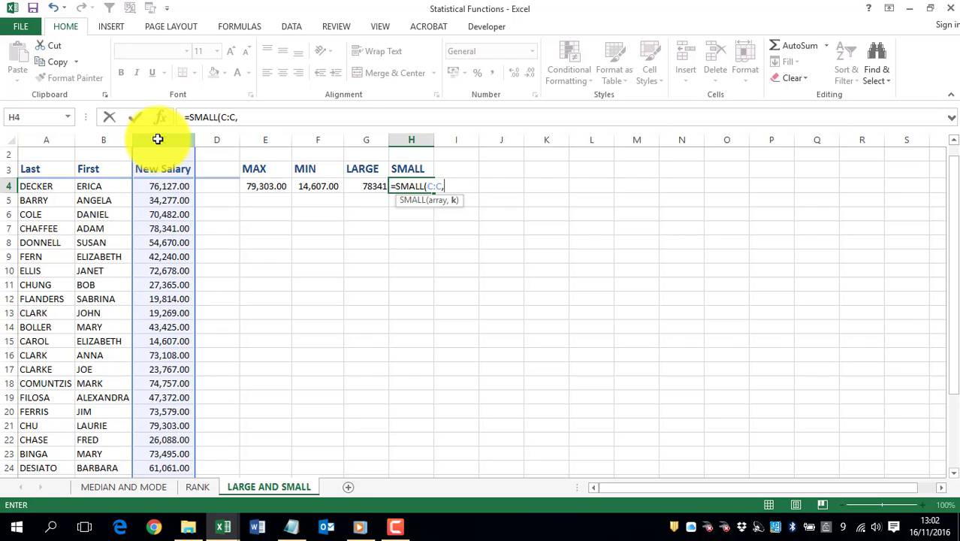
pyautogui.write('5')
pyautogui.press('Return')
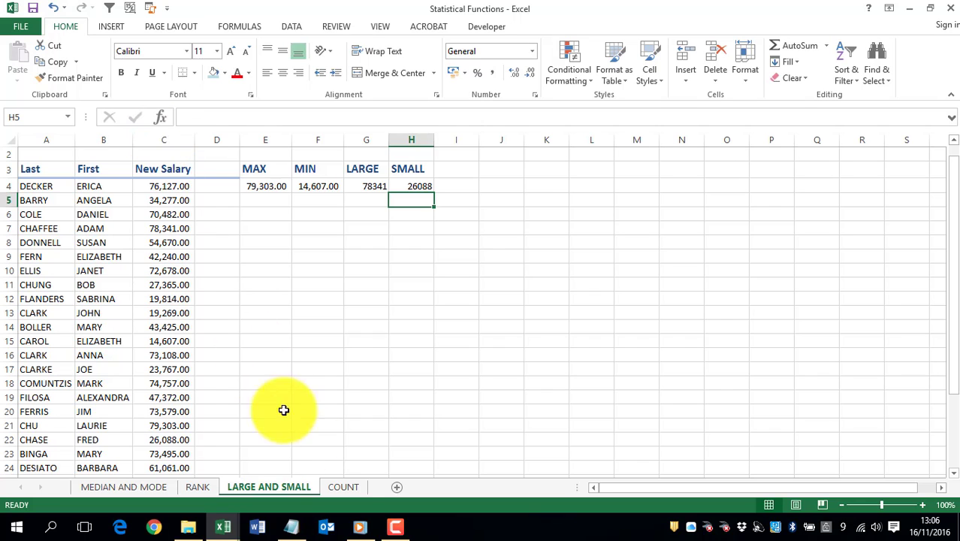
# On the COUNT sheet, count the numeric cells of K4:K20 in E4 with the COUNT function
pyautogui.click(344, 489)
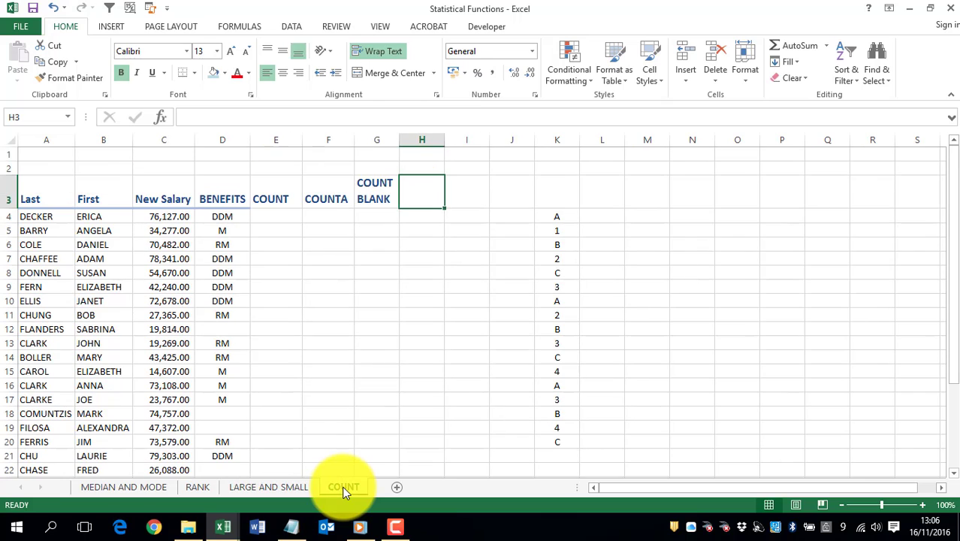
pyautogui.click(268, 215)
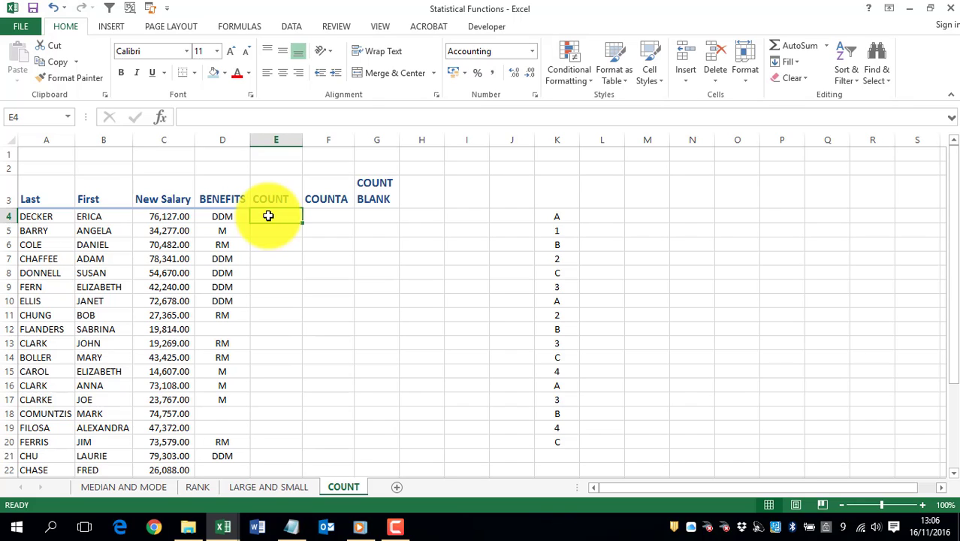
pyautogui.write('=COUN')
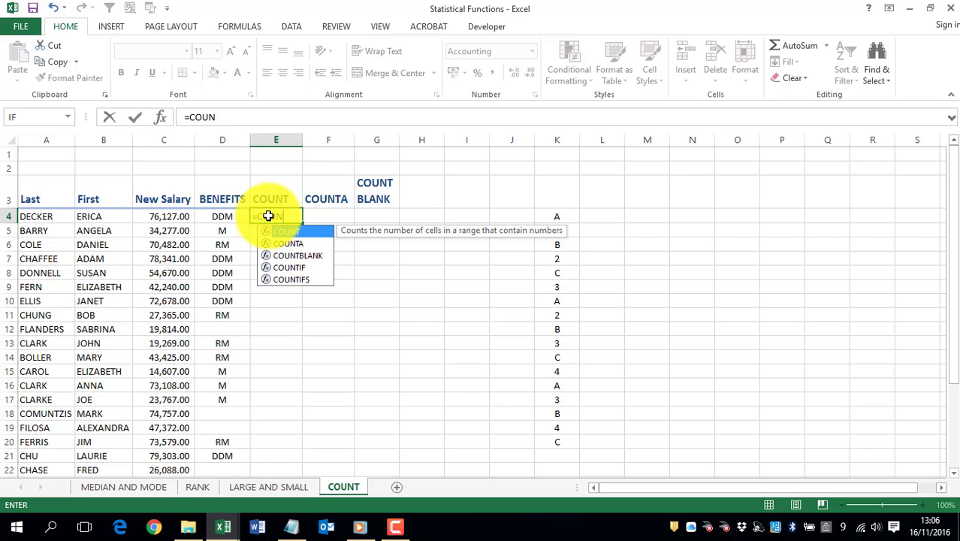
pyautogui.press('Tab')
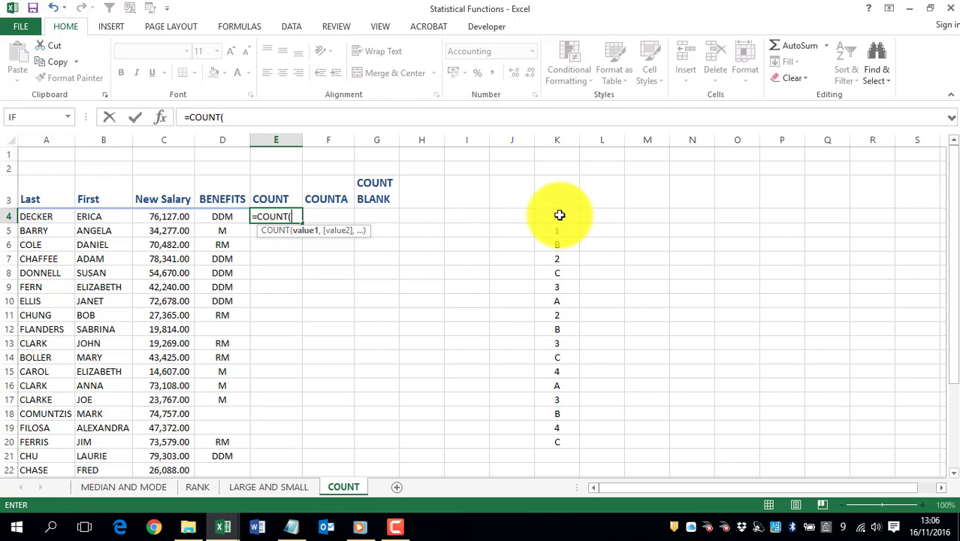
pyautogui.moveTo(560, 216); pyautogui.dragTo(560, 440)
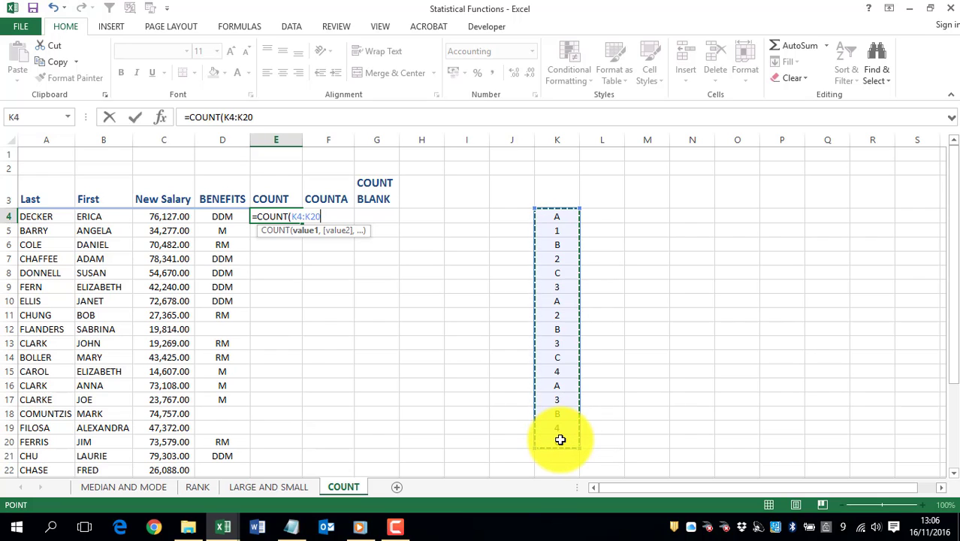
pyautogui.press('Return')
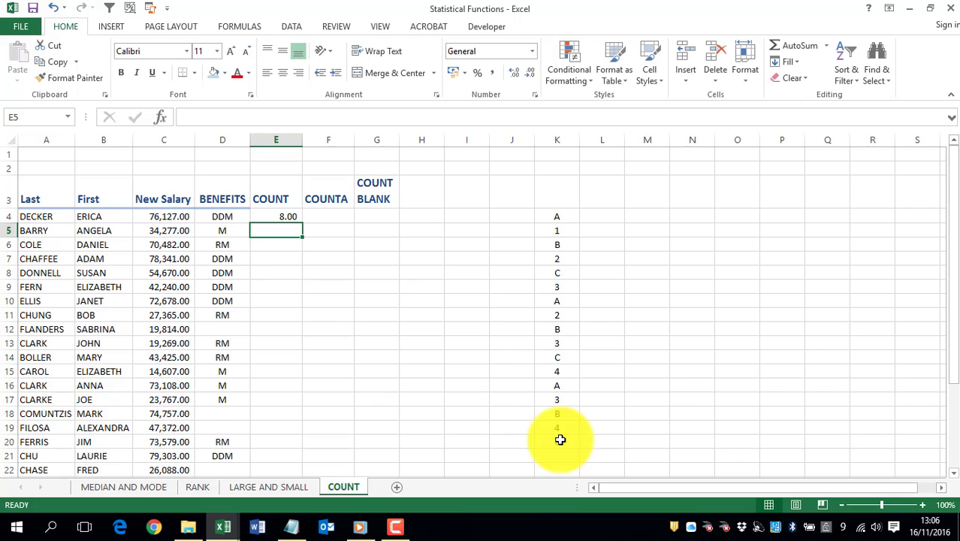
# Count the non-empty cells of K4:K20 in F4 with the COUNTA function
pyautogui.click(325, 215)
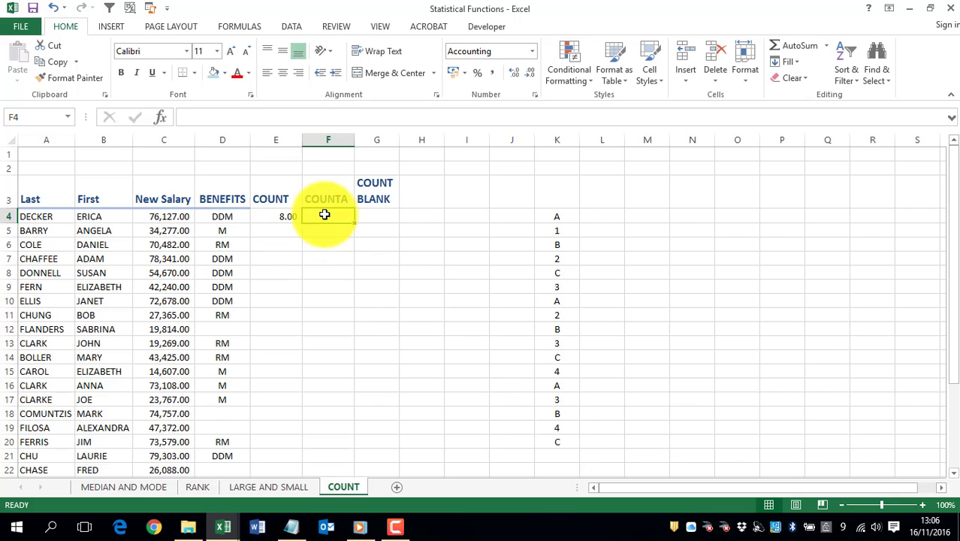
pyautogui.write('=COUN')
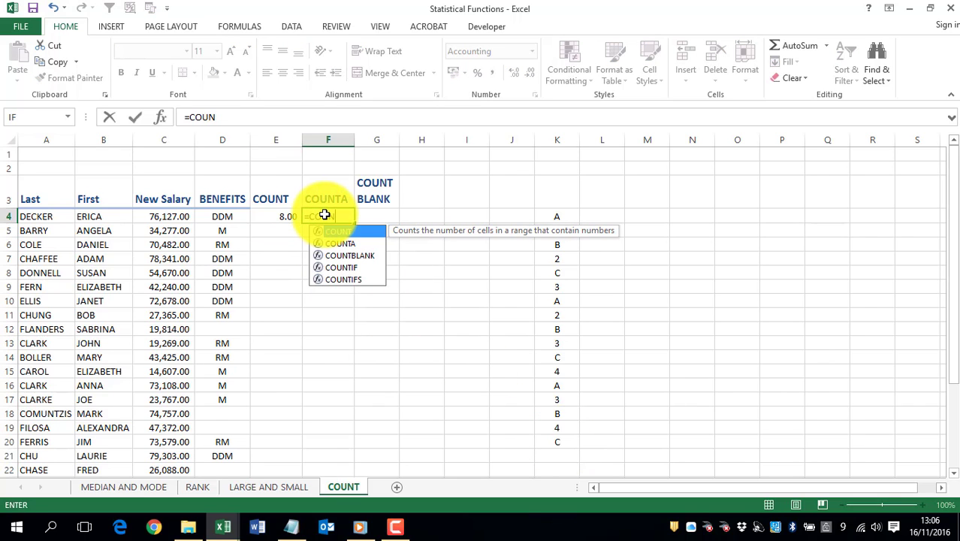
pyautogui.write('TA')
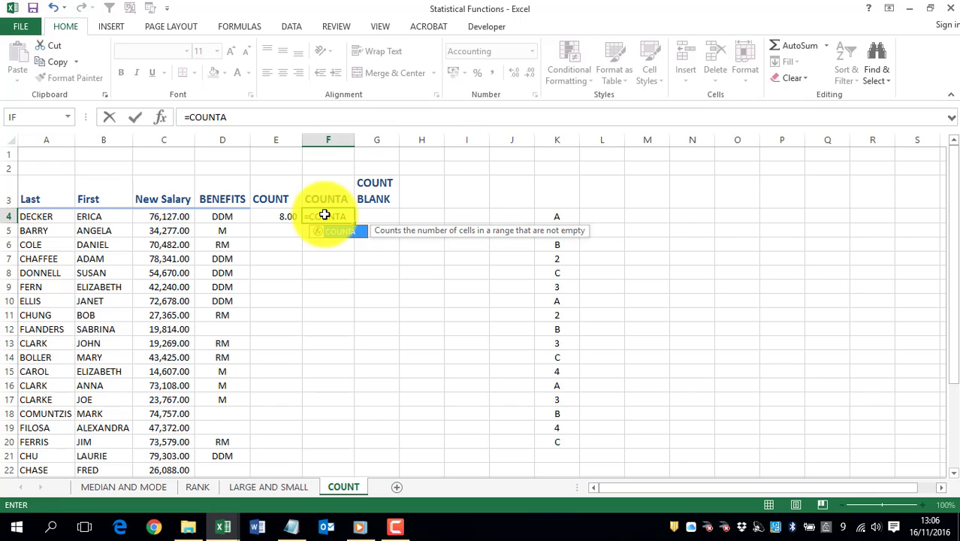
pyautogui.write('(')
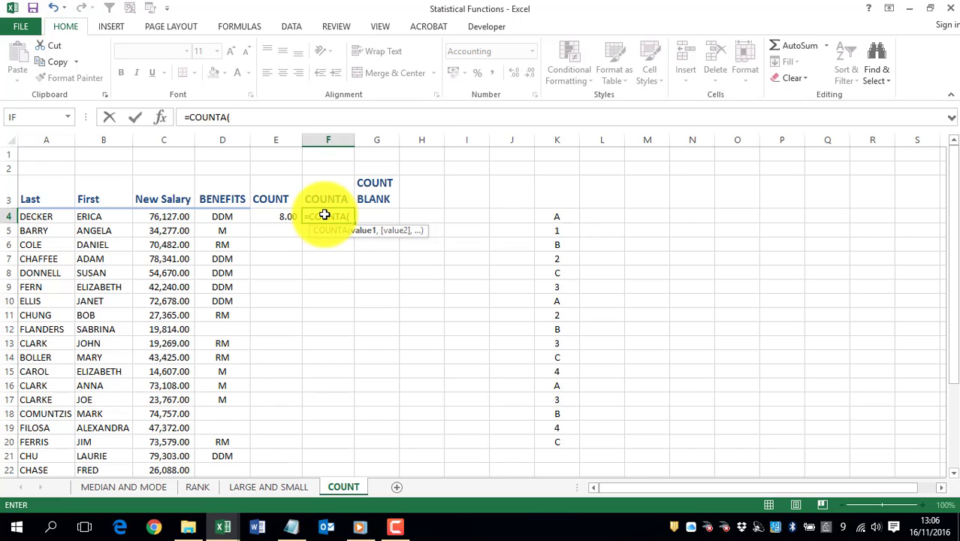
pyautogui.moveTo(564, 215); pyautogui.dragTo(553, 438)
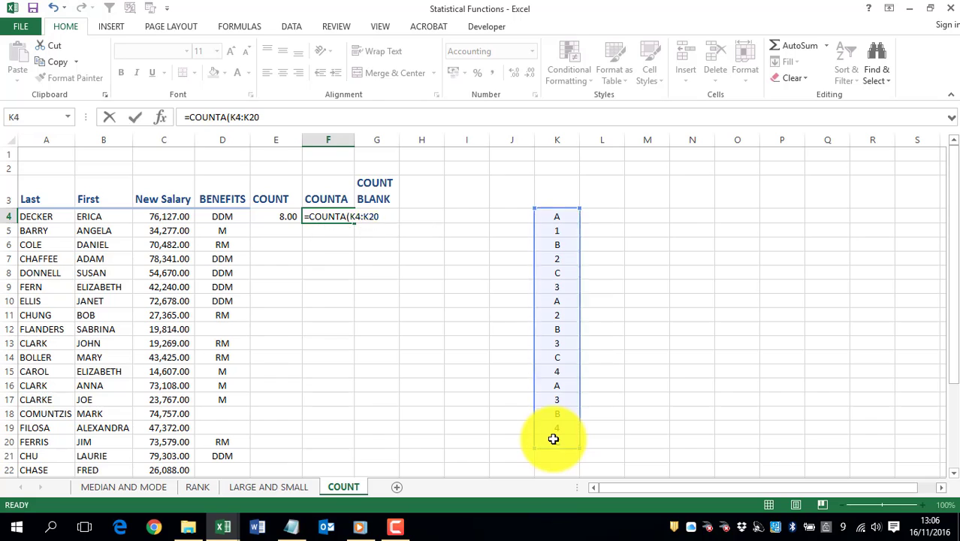
pyautogui.press('Return')
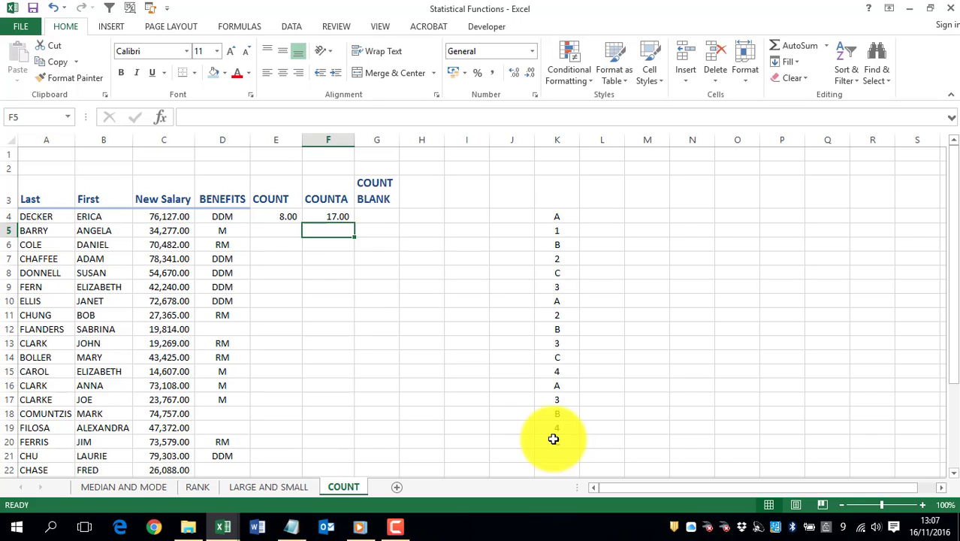
# Calculate the number of text entries in F5 with =COUNTA(K4:K20)-COUNT(K4:K20)
pyautogui.write('=COU')
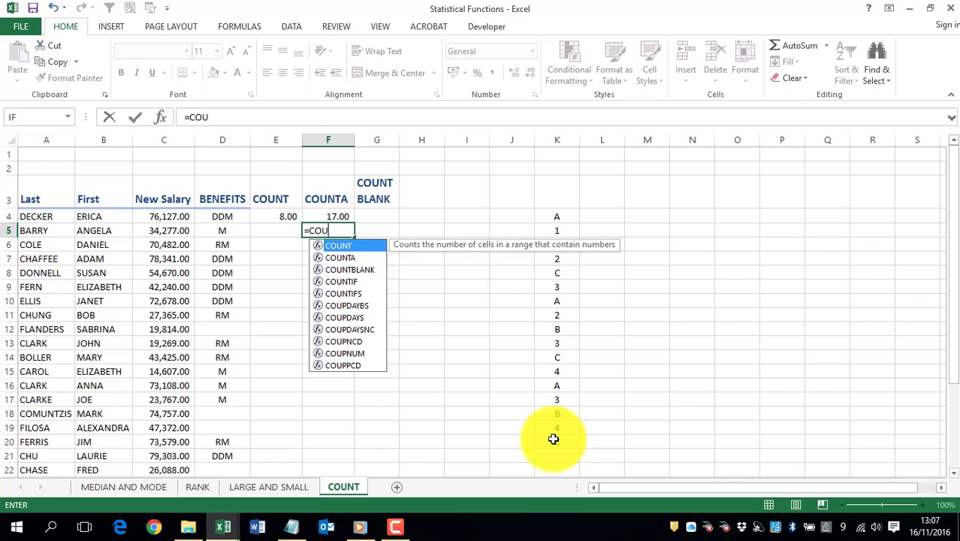
pyautogui.write('NTA(')
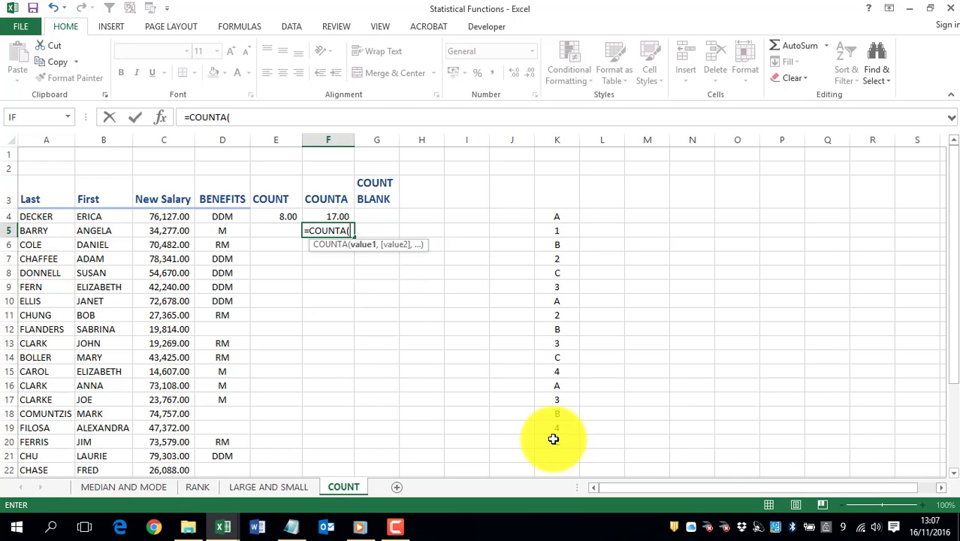
pyautogui.moveTo(577, 220); pyautogui.dragTo(560, 441)
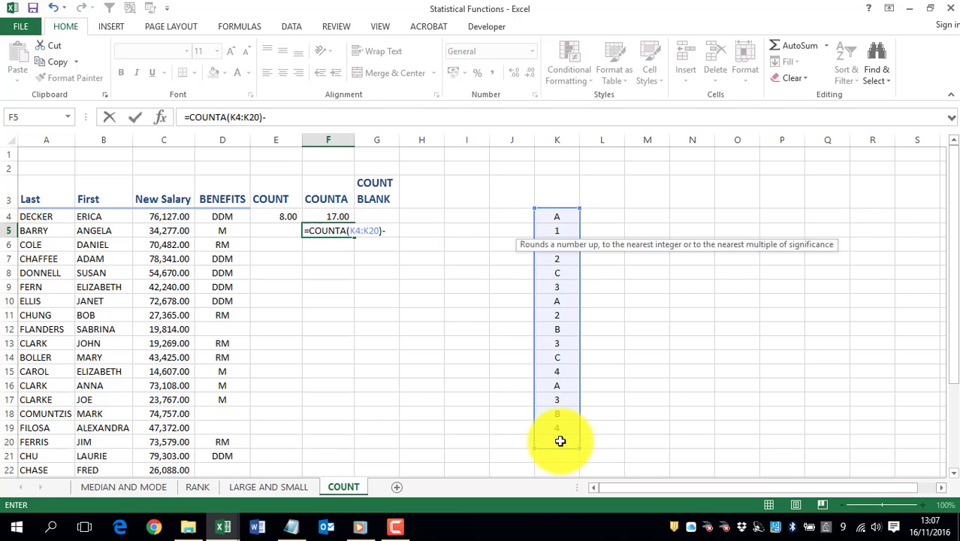
pyautogui.write('-COUNT(')
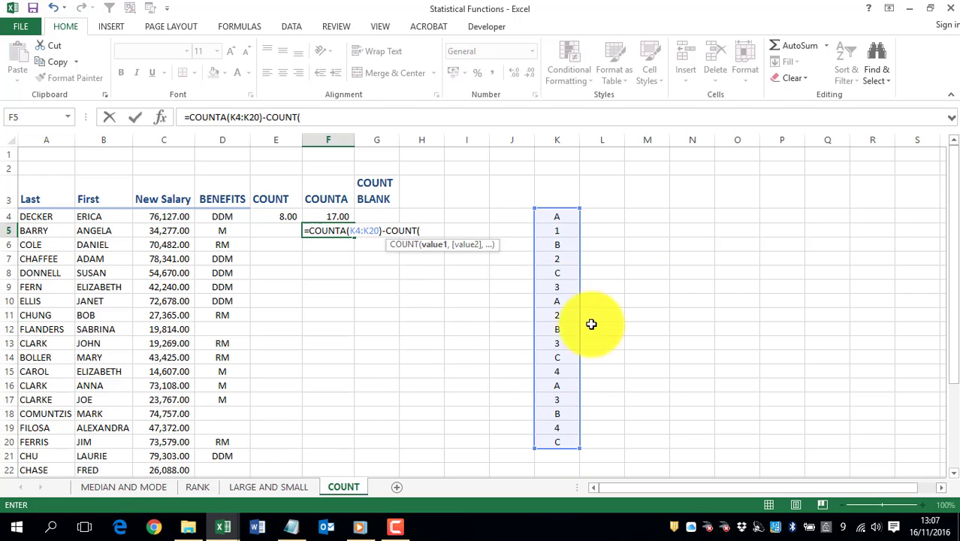
pyautogui.moveTo(559, 216); pyautogui.dragTo(563, 441)
pyautogui.write(')')
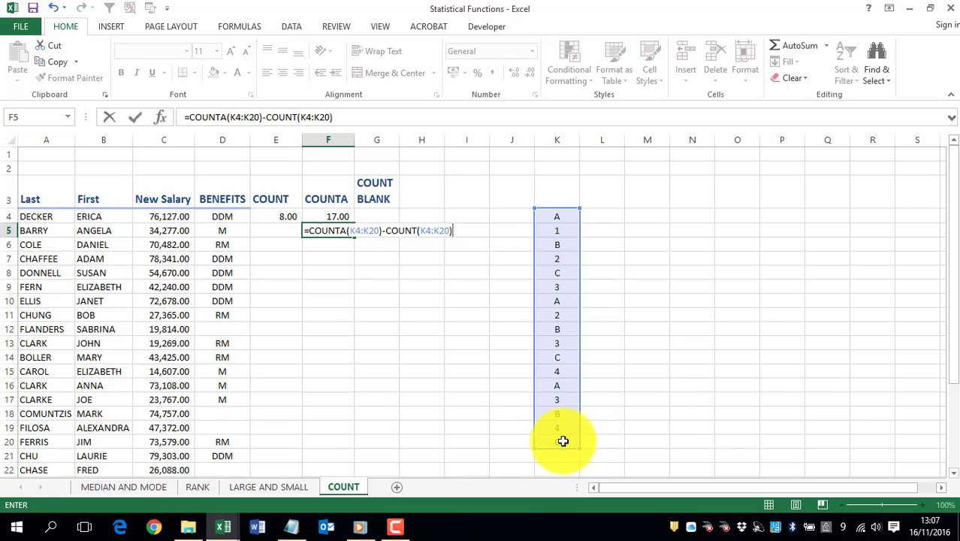
pyautogui.press('Return')
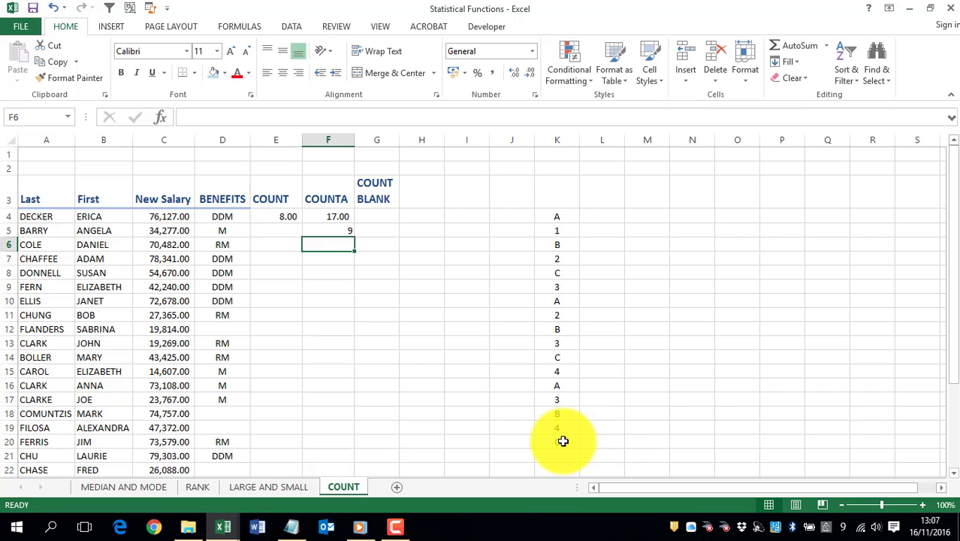
# Review the gaps in the BENEFITS column and start a COUNTBLANK formula in G4
pyautogui.click(381, 217)
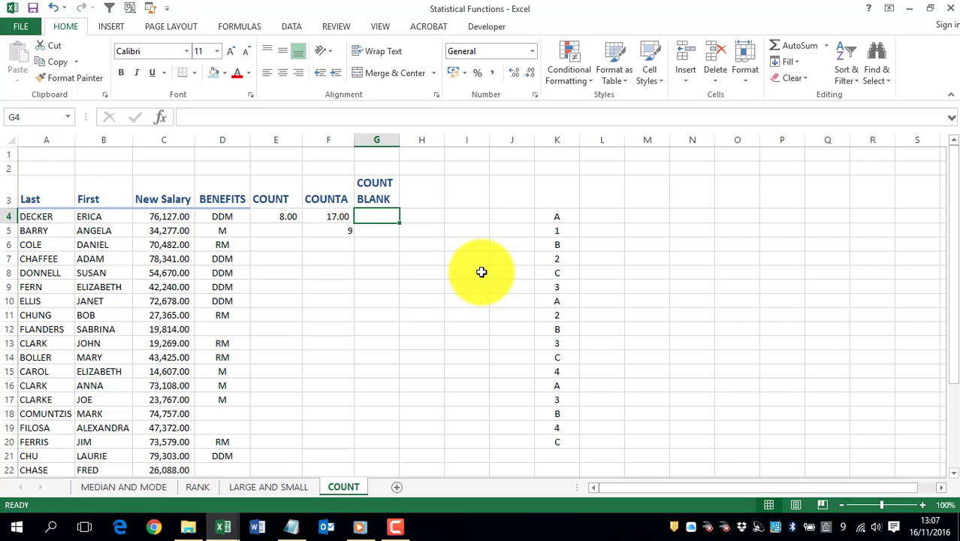
pyautogui.scroll(-2, 229, 369)
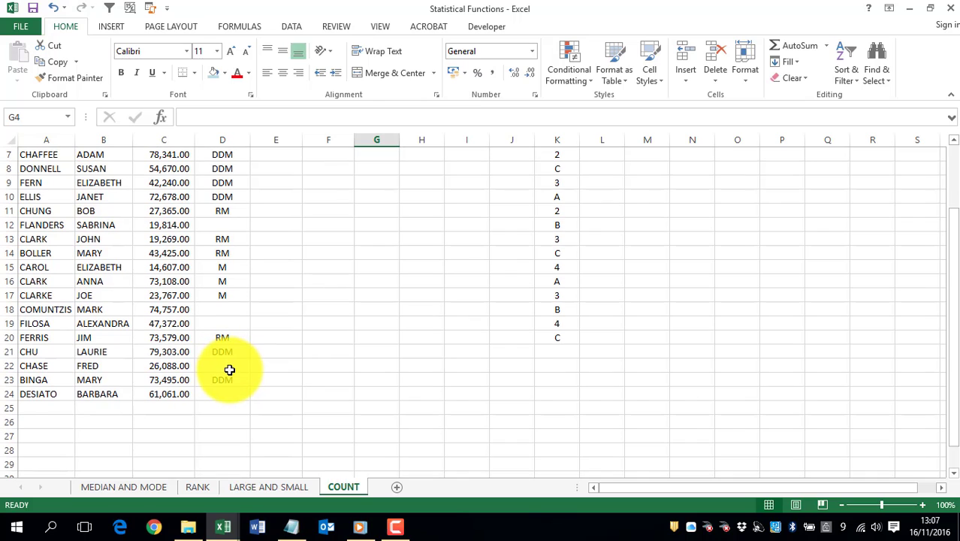
pyautogui.scroll(2, 229, 369)
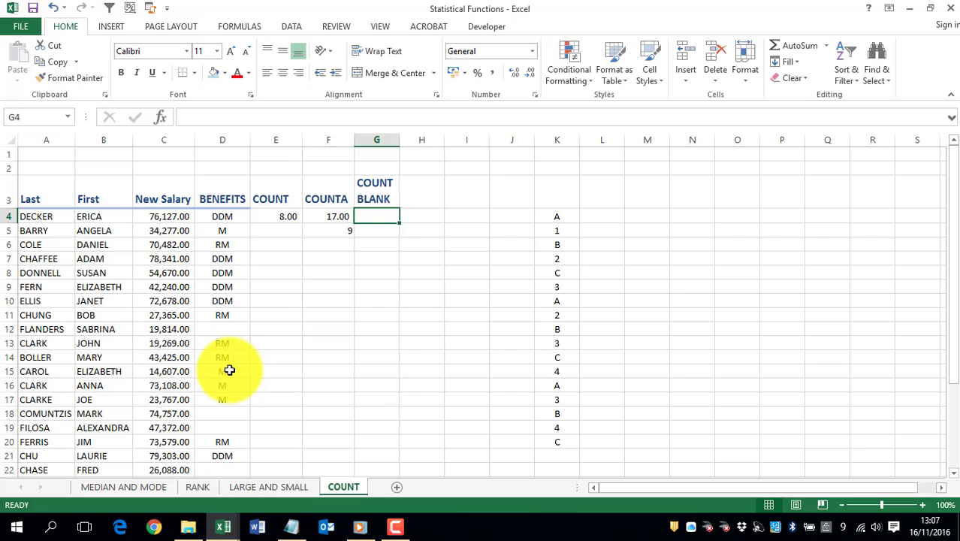
pyautogui.write('=COUNT')
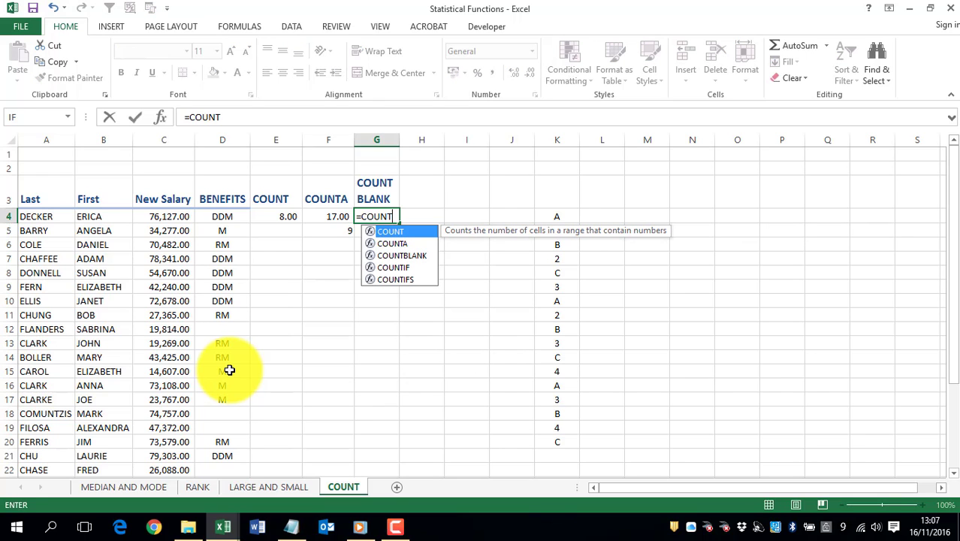
pyautogui.doubleClick(422, 255)
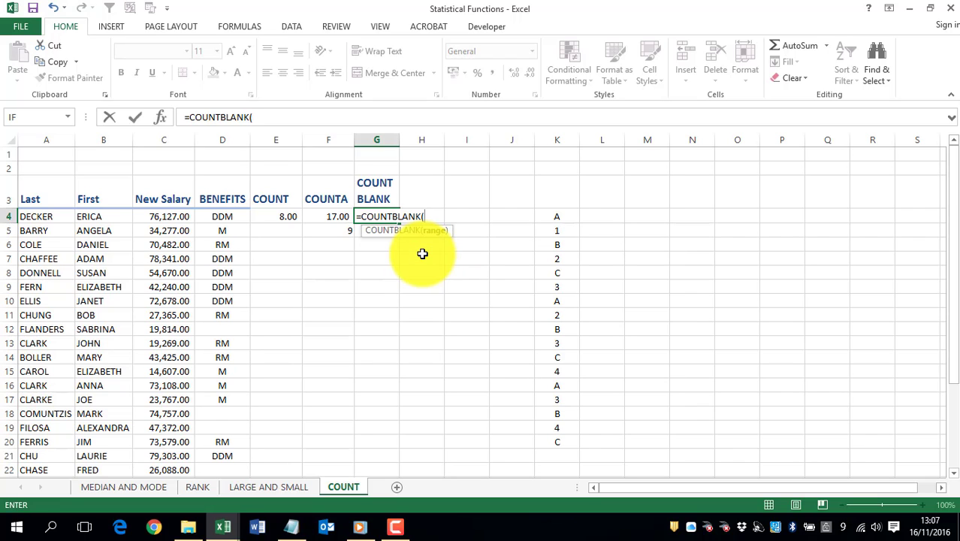
pyautogui.click(226, 215)
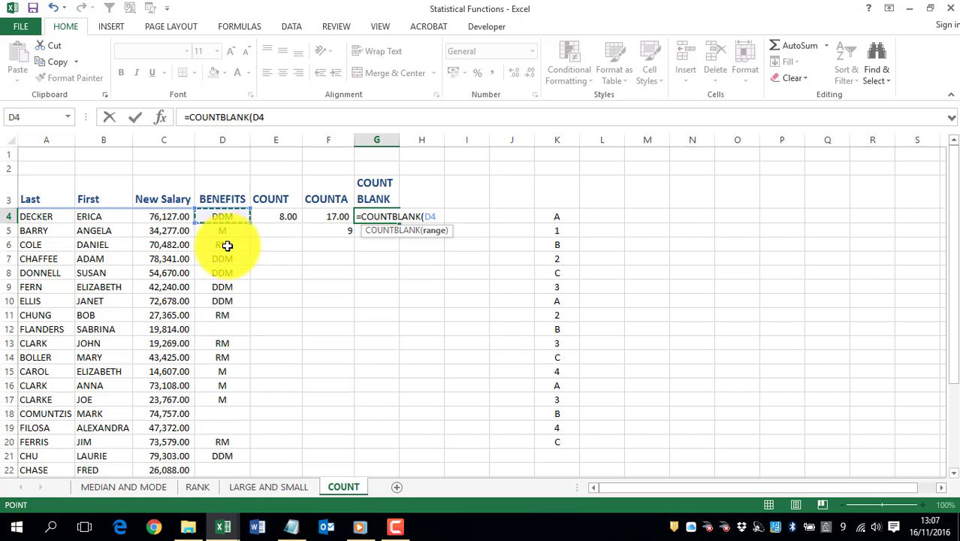
pyautogui.click(218, 140)
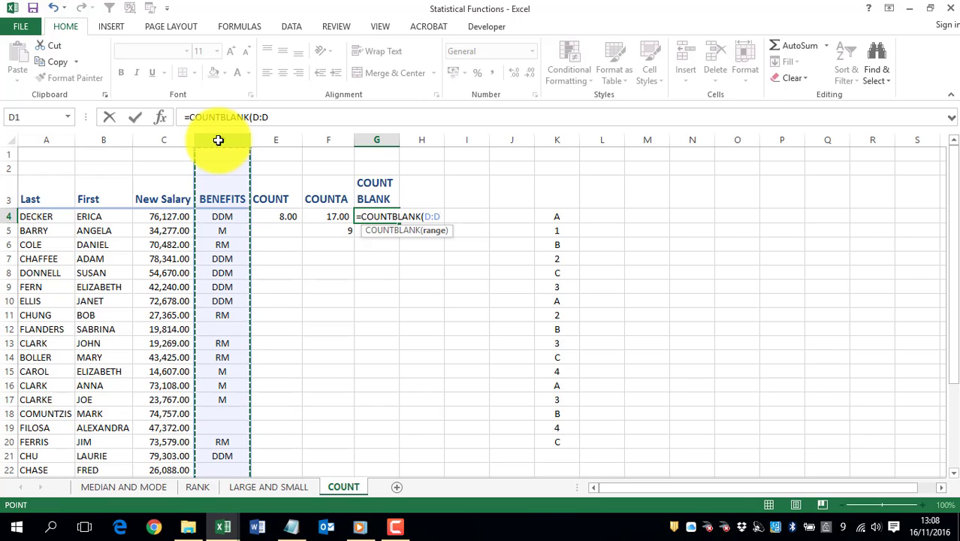
pyautogui.click(276, 121)
pyautogui.press('BackSpace')
pyautogui.press('BackSpace')
pyautogui.press('BackSpace')
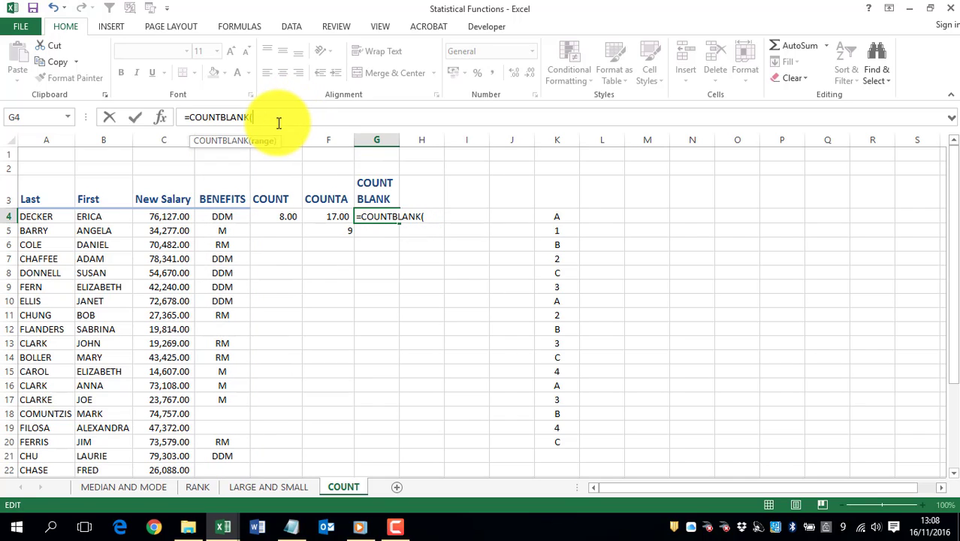
# Complete the COUNTBLANK formula in G4 over D4:D24 to count the empty cells in the BENEFITS column
pyautogui.click(220, 216)
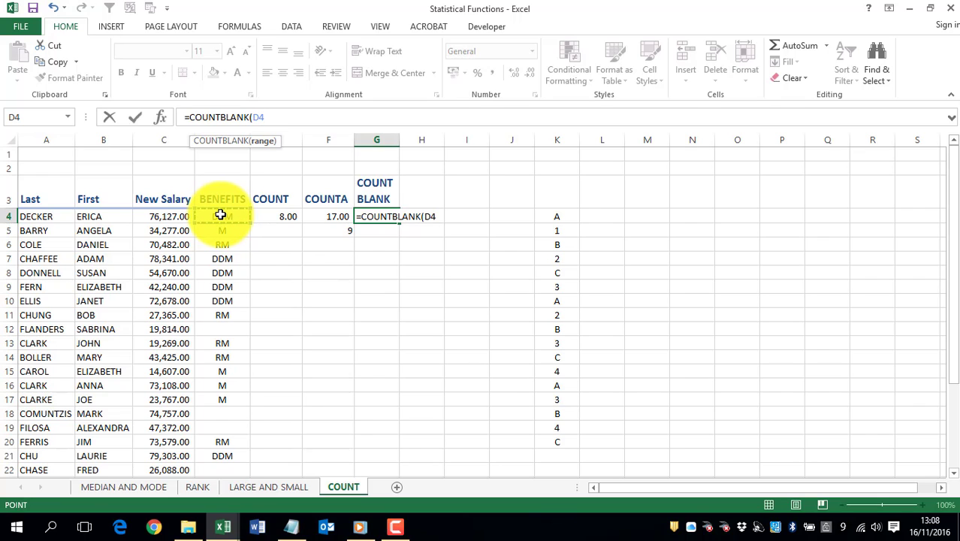
pyautogui.hotkey('ctrl', 'shift', 'Down')
pyautogui.hotkey('ctrl', 'shift', 'Down')
pyautogui.hotkey('ctrl', 'shift', 'Down')
pyautogui.hotkey('ctrl', 'shift', 'Down')
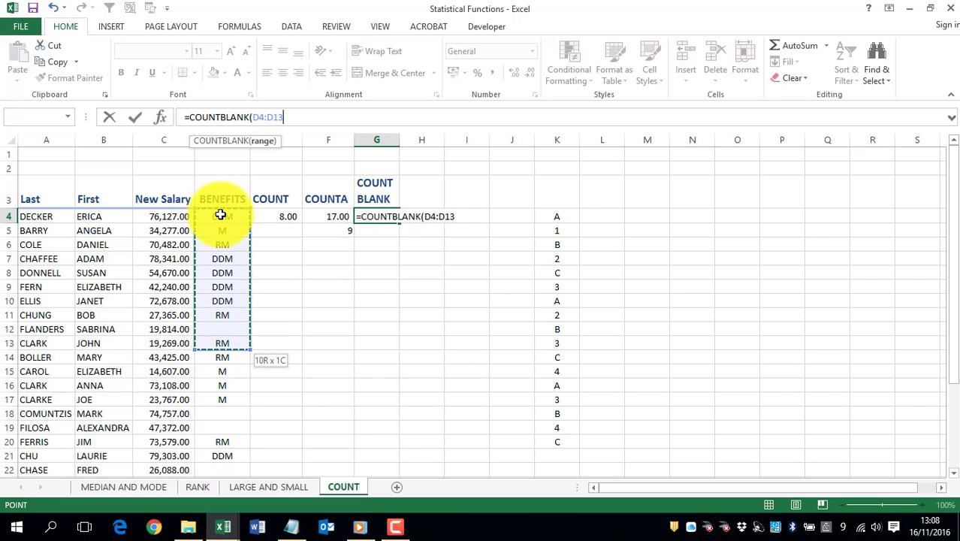
pyautogui.hotkey('ctrl', 'shift', 'Down')
pyautogui.hotkey('ctrl', 'shift', 'Down')
pyautogui.hotkey('ctrl', 'shift', 'Down')
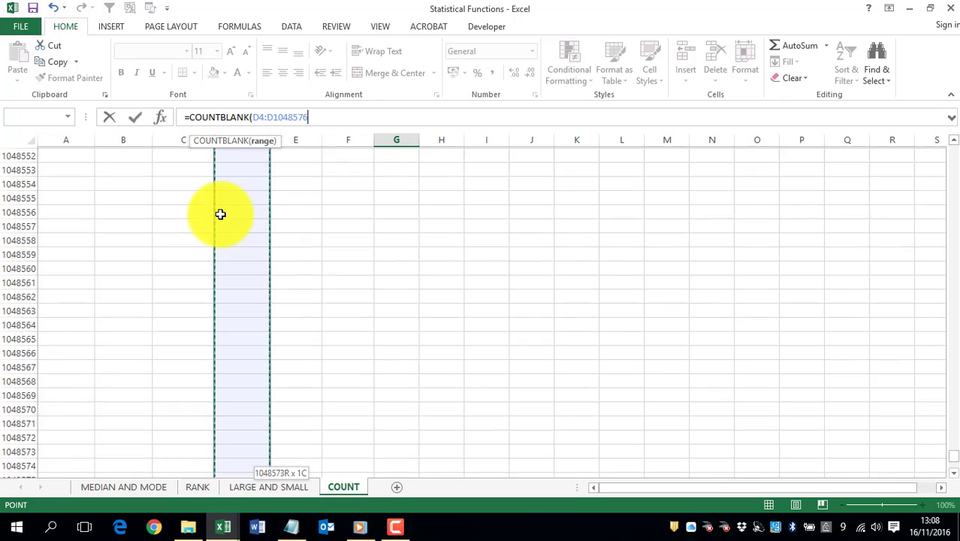
pyautogui.hotkey('ctrl', 'shift', 'Up')
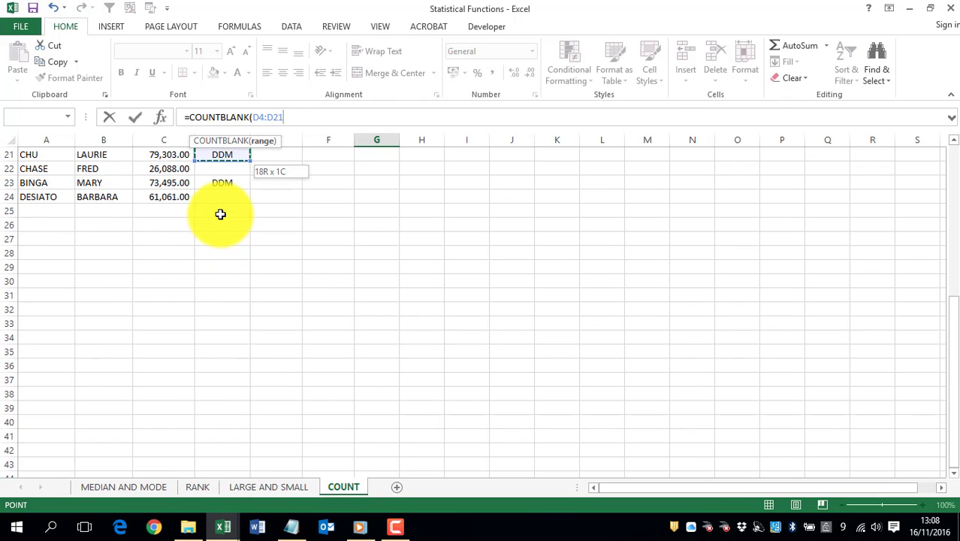
pyautogui.hotkey('shift', 'Down')
pyautogui.hotkey('shift', 'Down')
pyautogui.hotkey('shift', 'Down')
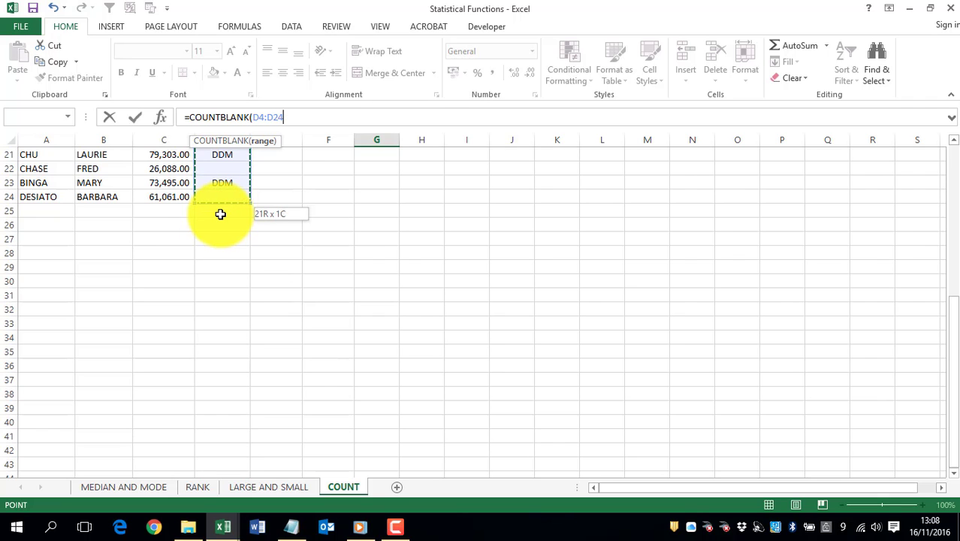
pyautogui.press('Tab')
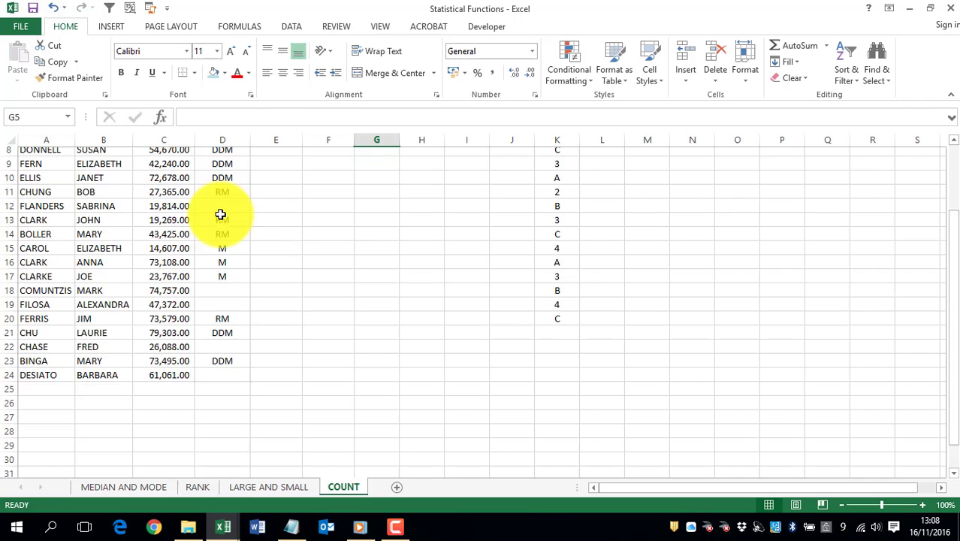
pyautogui.scroll(2, 248, 226)
pyautogui.click(375, 218)
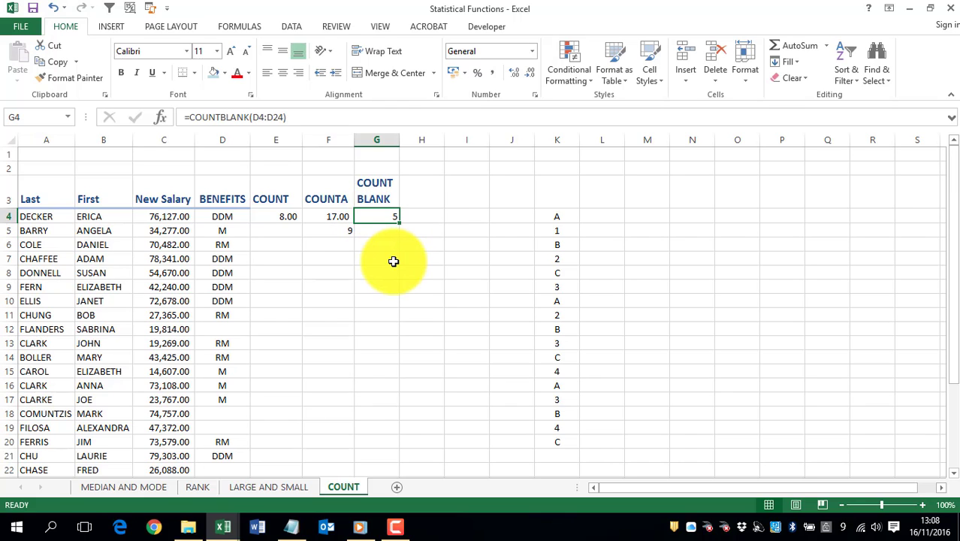
# Go through the empty cells in the BENEFITS column one by one, down to the last employee row, to verify the blank count
pyautogui.click(225, 328)
pyautogui.click(228, 414)
pyautogui.click(229, 427)
pyautogui.scroll(-3, 239, 408)
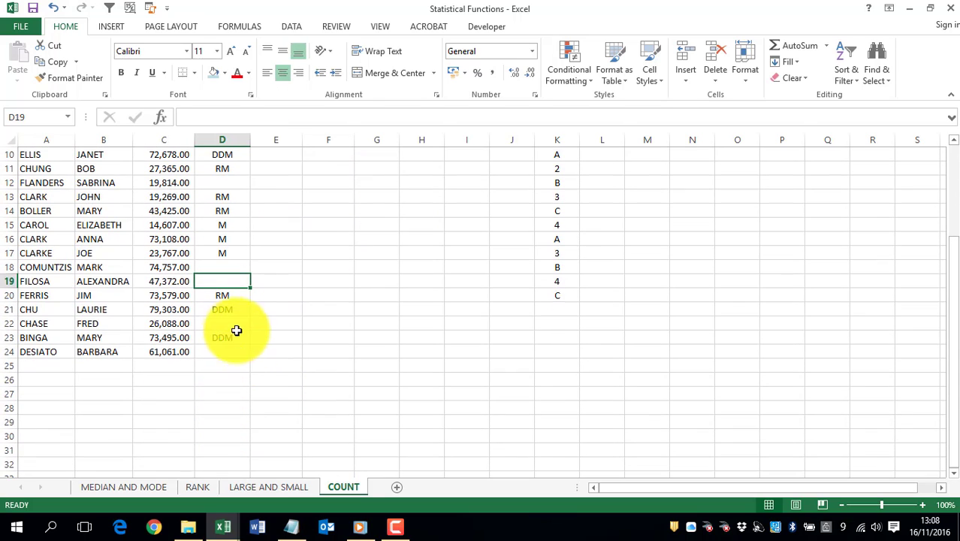
pyautogui.click(229, 324)
pyautogui.click(226, 351)
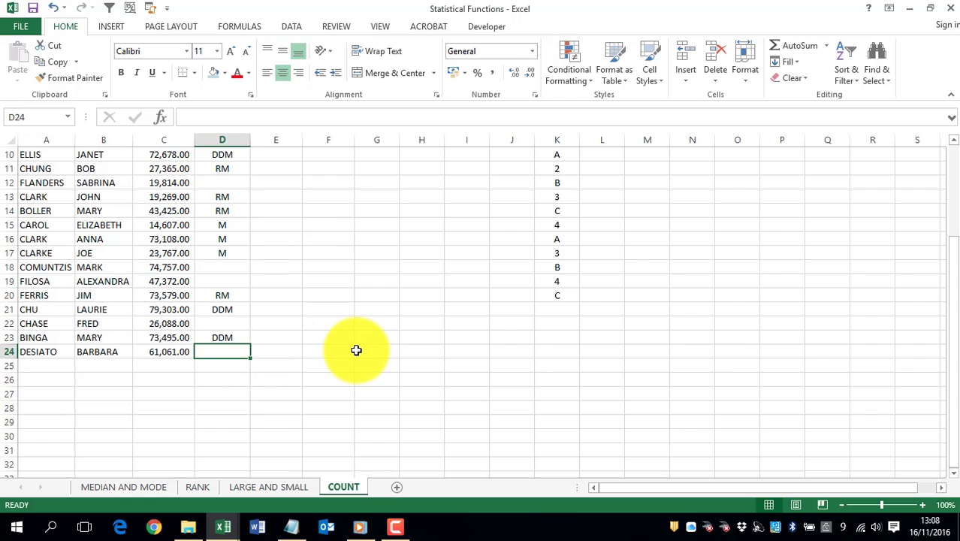
pyautogui.scroll(3, 356, 350)
pyautogui.click(454, 193)
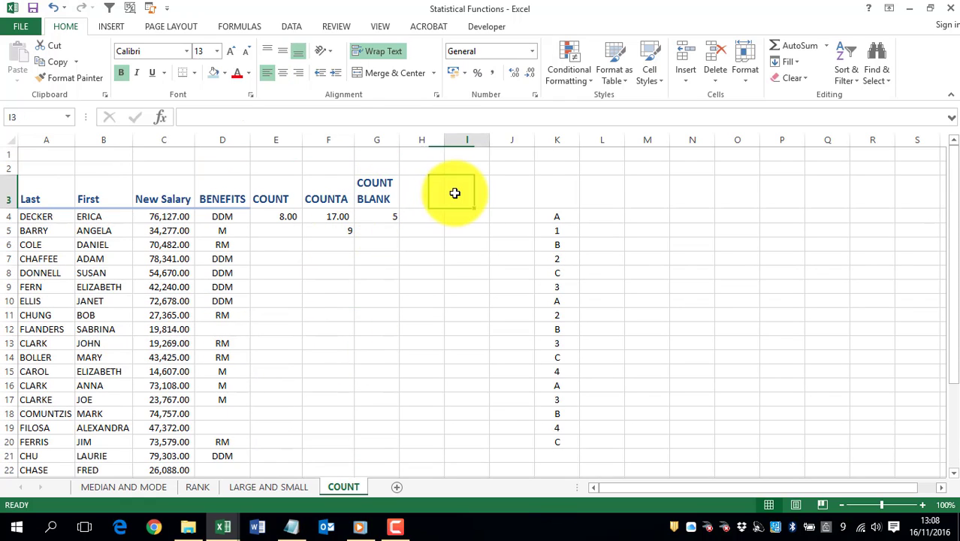